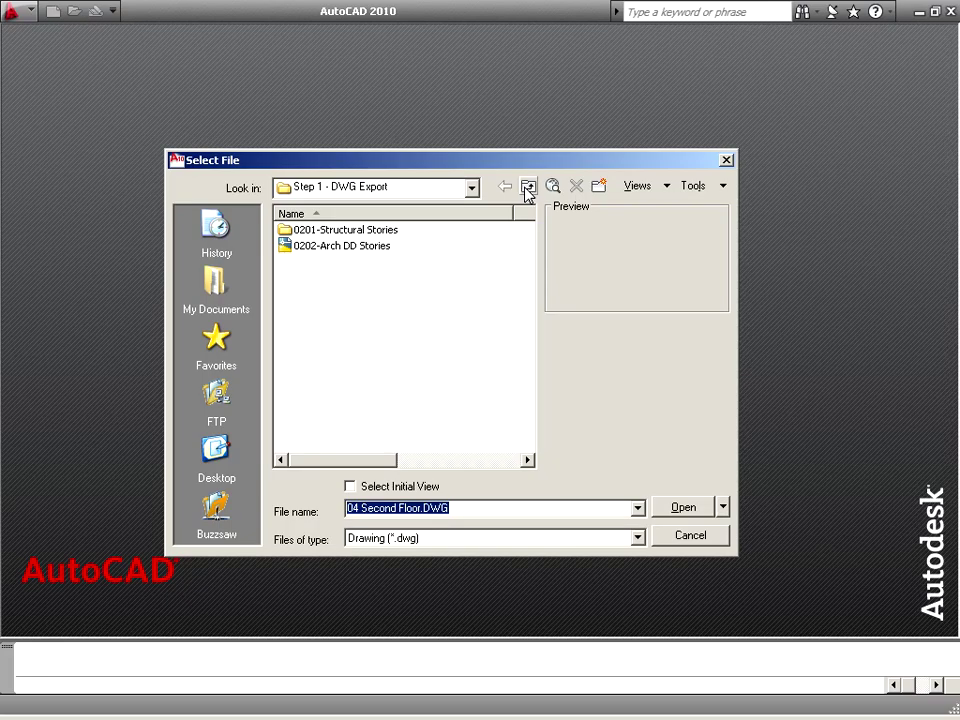
Step: Open the Second Floor for Smart Merge drawing from the Chapter 08 folder and pan the plan
click(527, 188)
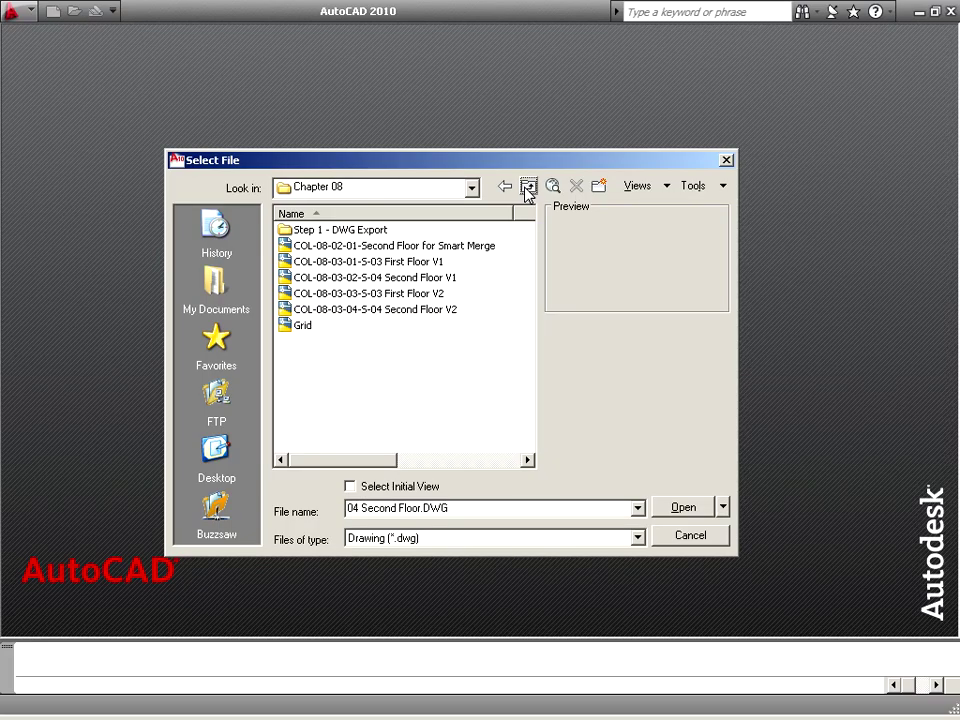
click(446, 247)
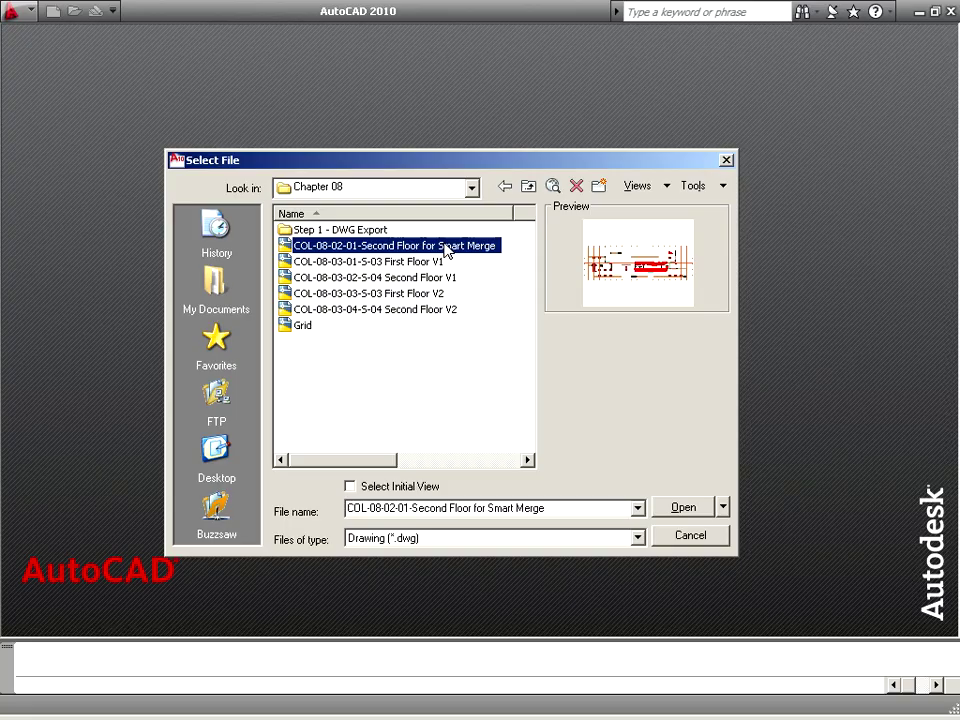
double_click(446, 247)
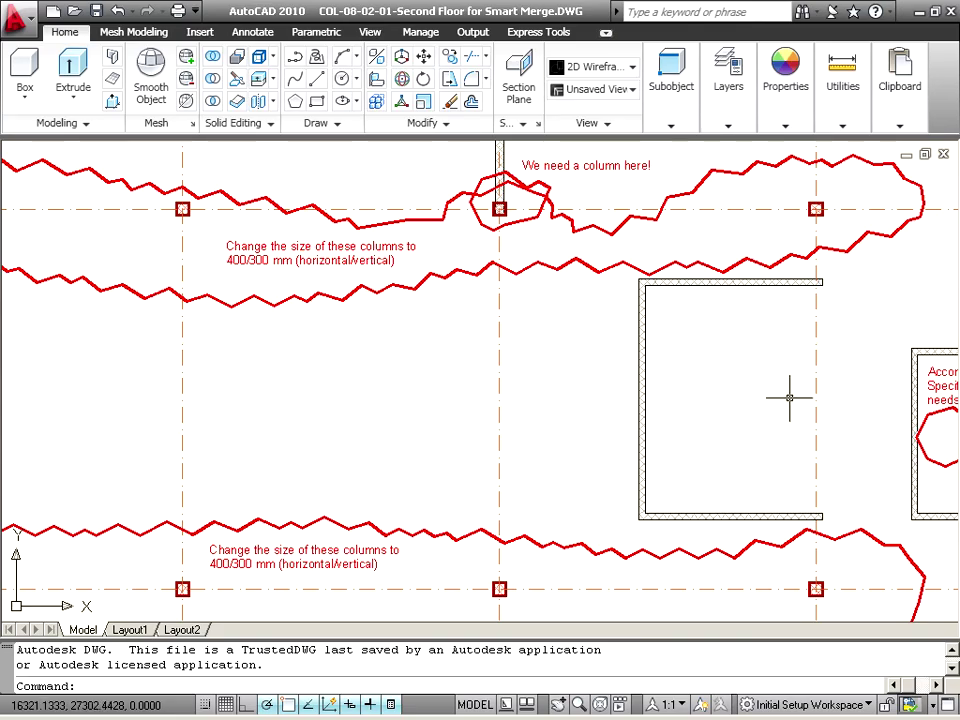
middle_drag(789, 400, 654, 396)
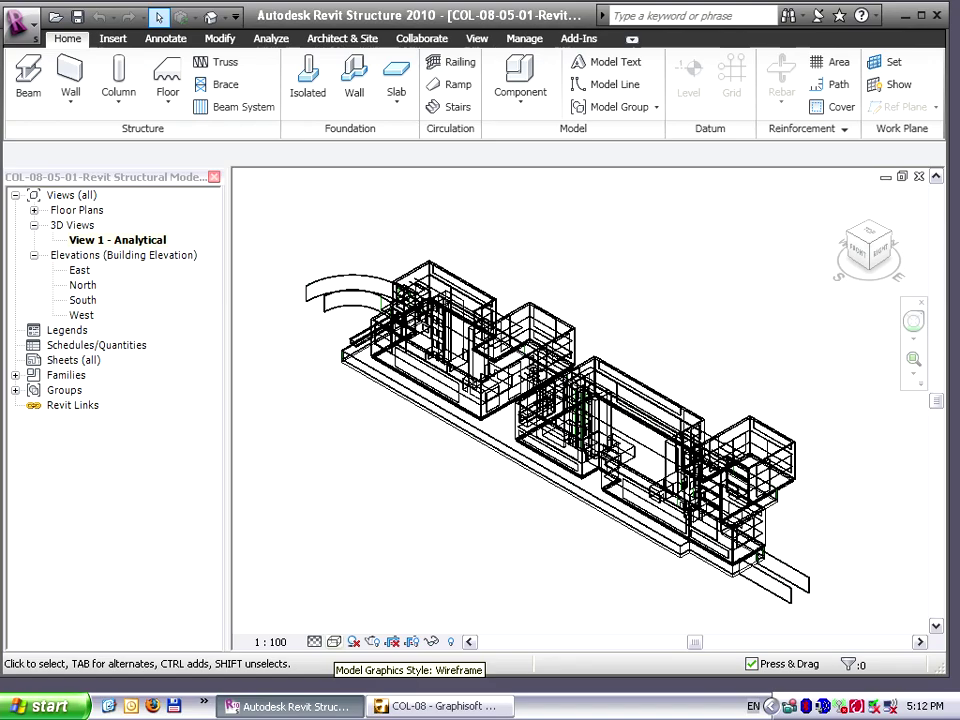
Step: Display the Revit model shaded with edges
click(334, 641)
click(388, 622)
click(334, 641)
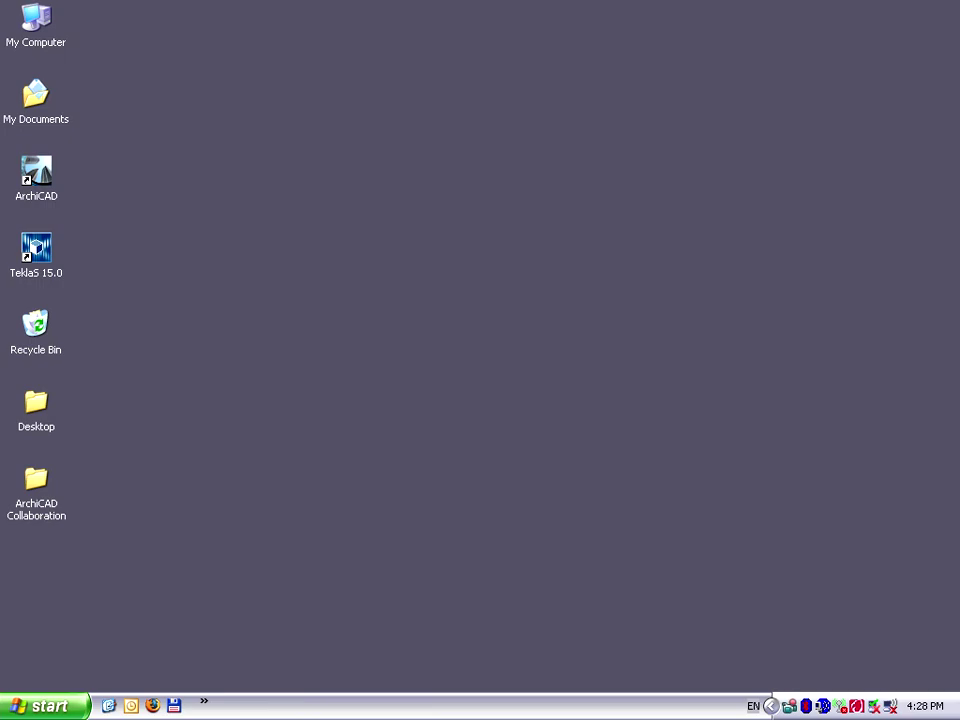
Step: Launch Tekla Structures 15.0 and fly the camera around the structural model
double_click(36, 250)
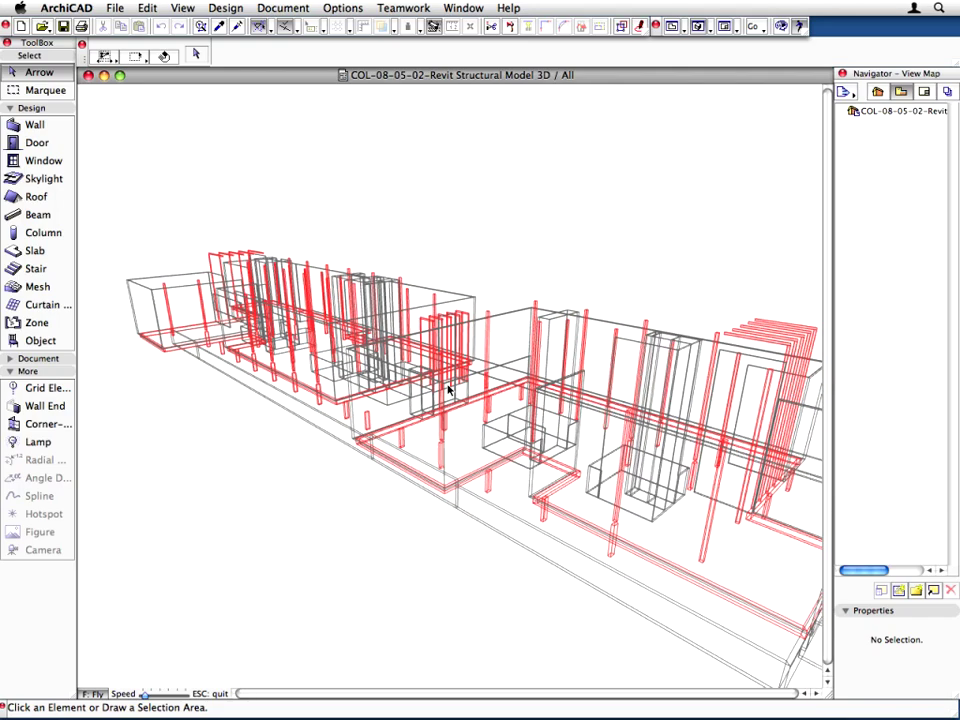
key(Right)
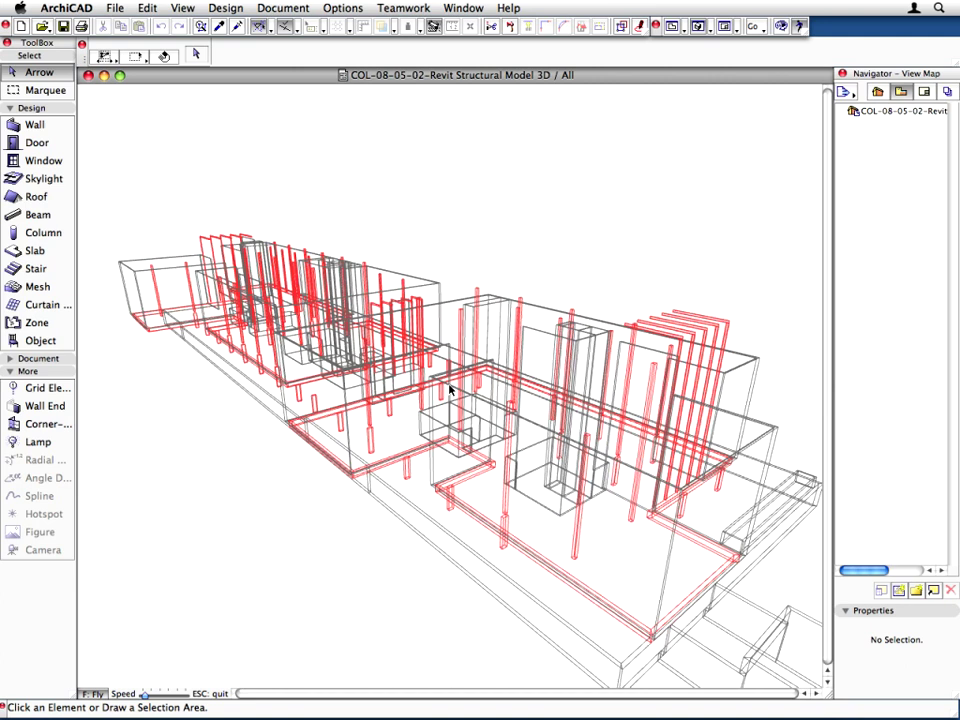
key(Right)
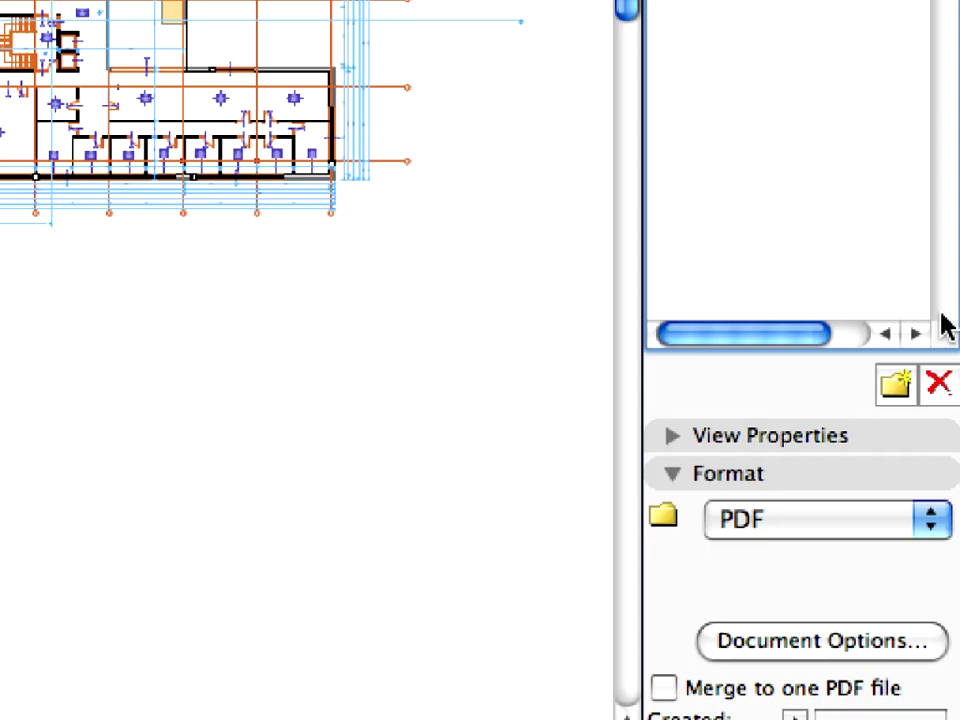
Step: Set the translator's Saving Floor Plan option to Prepare File for Smart Merge
click(936, 521)
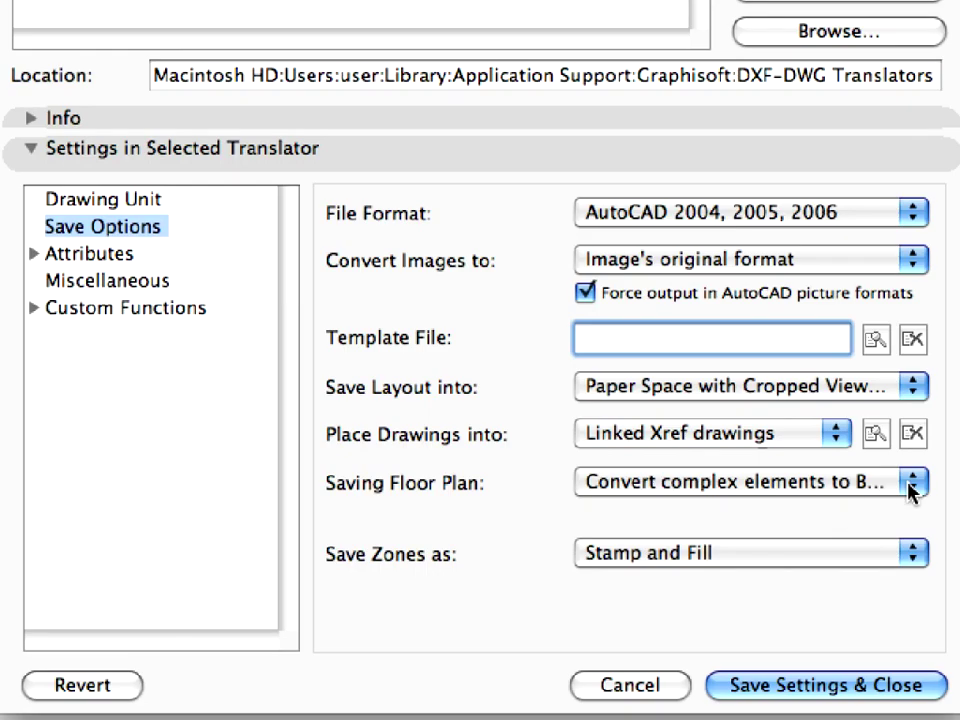
click(913, 485)
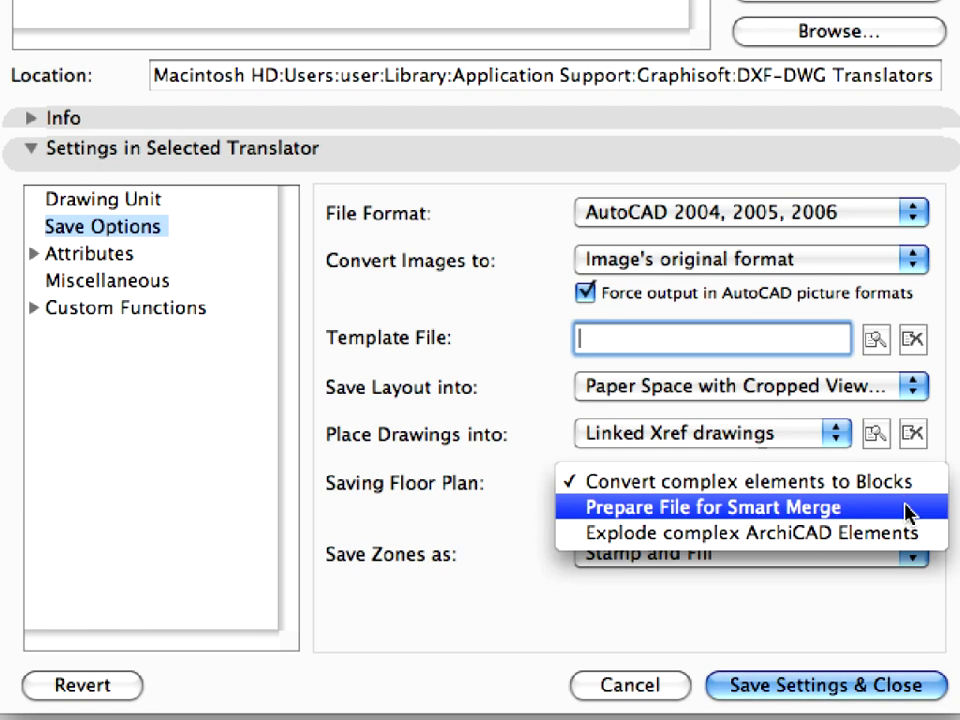
click(908, 512)
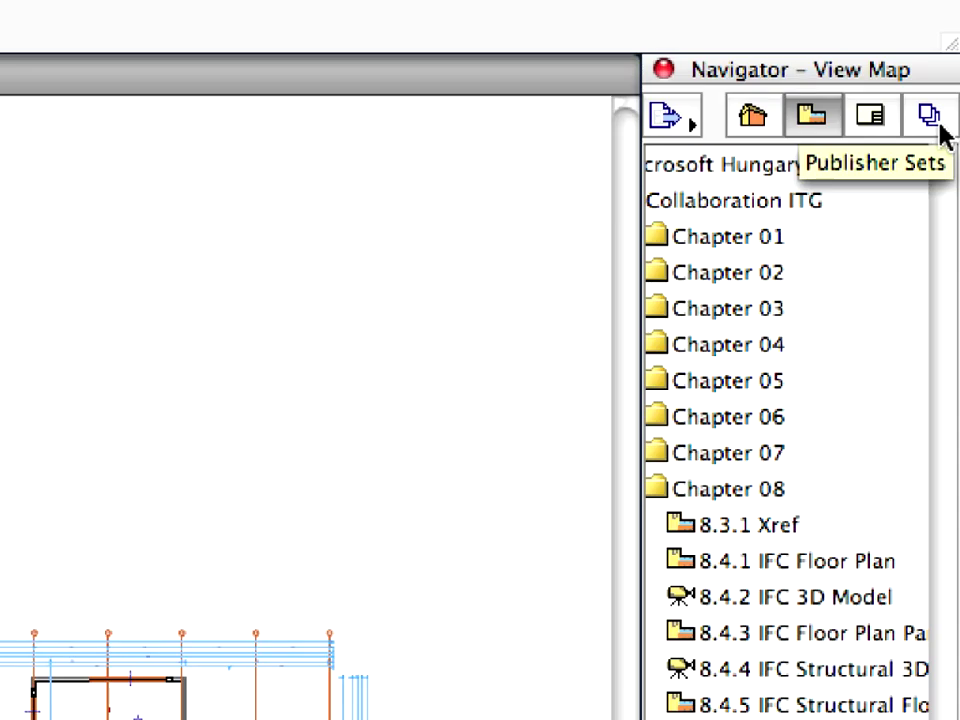
Step: Switch the Navigator to the 02-Structural Consultant publisher set and select 0201-Structural Stories
click(932, 118)
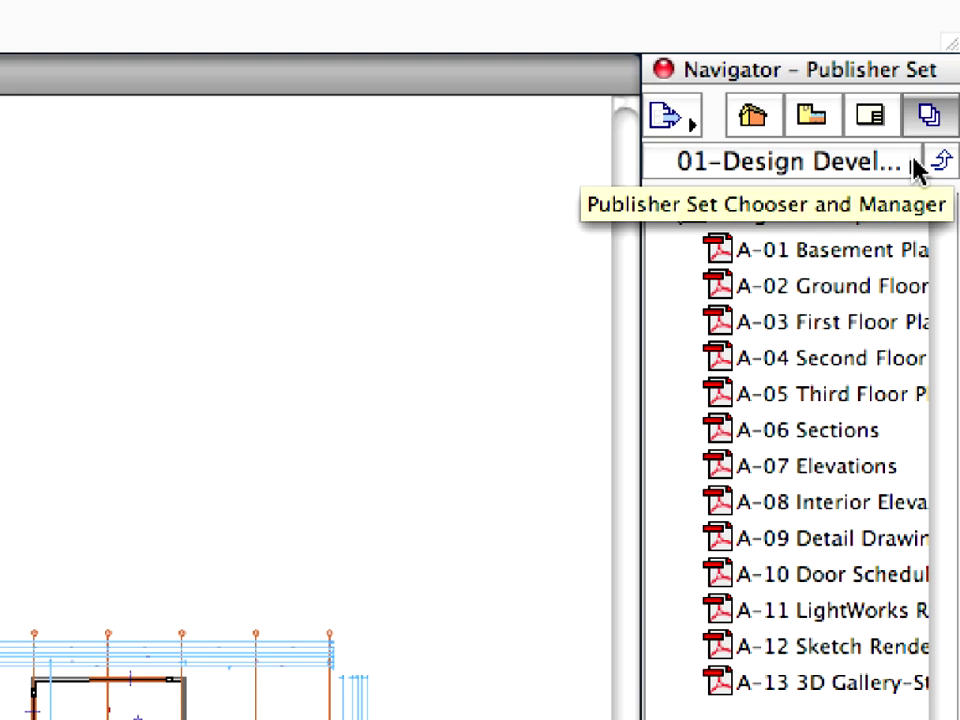
click(914, 165)
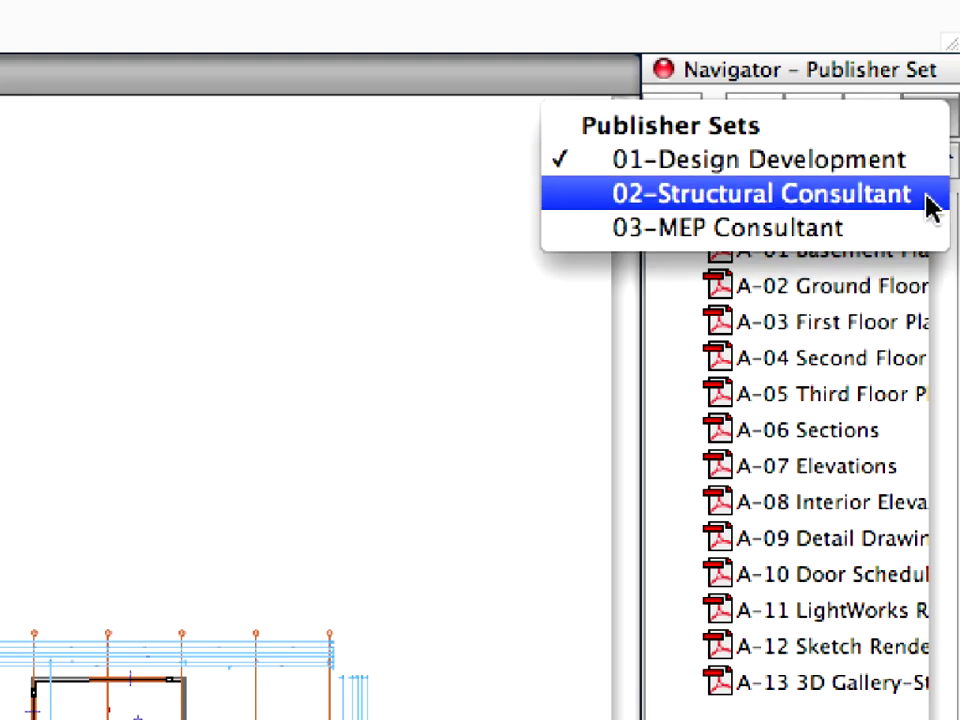
click(928, 196)
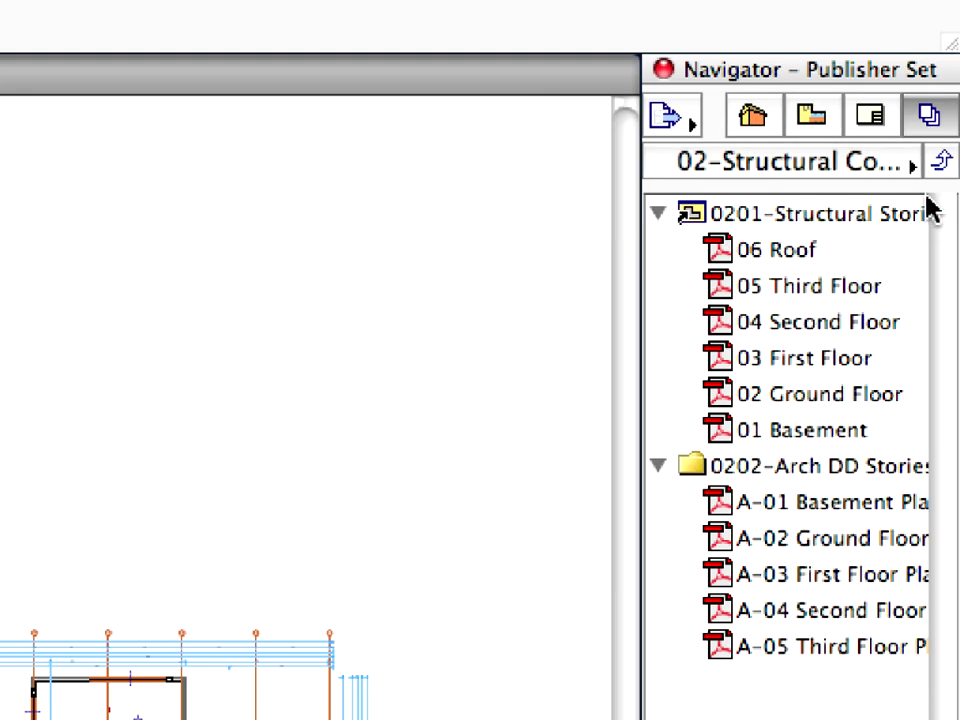
click(866, 214)
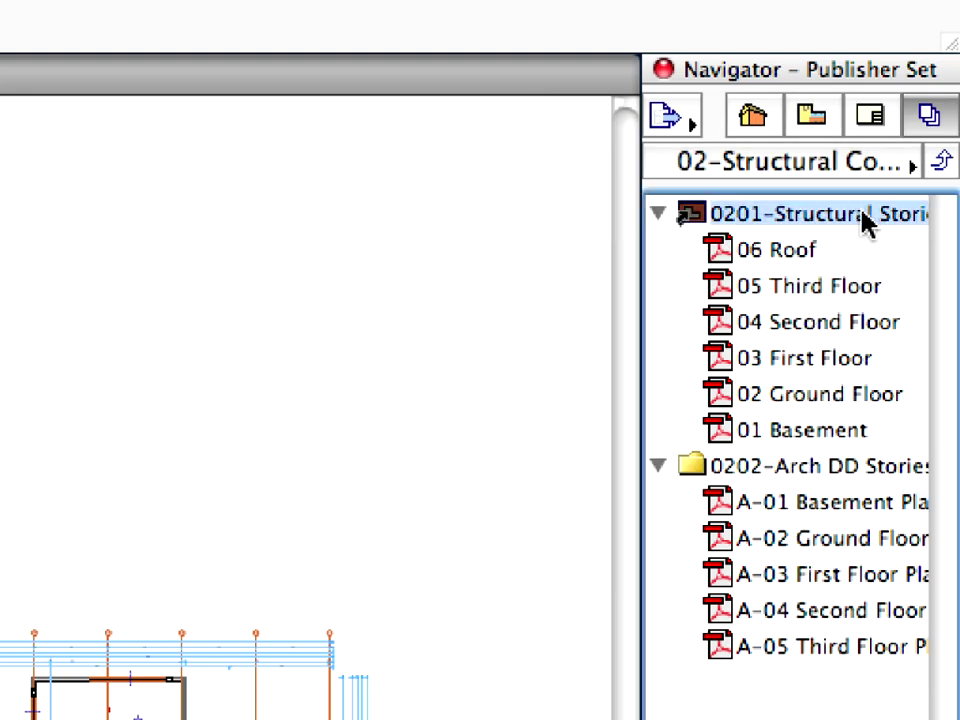
click(832, 468)
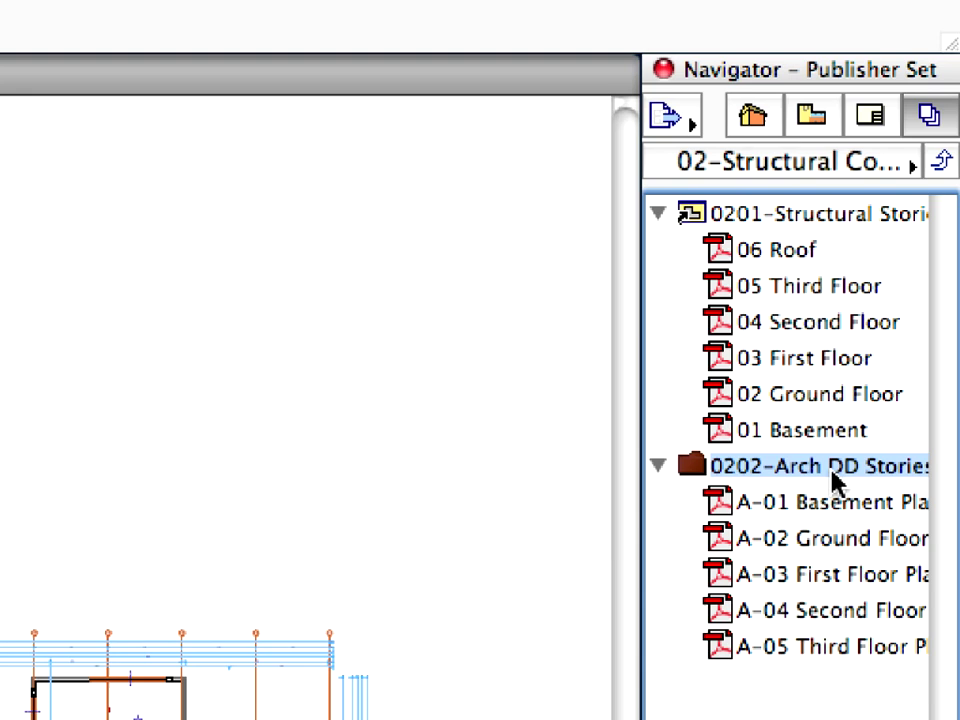
click(801, 222)
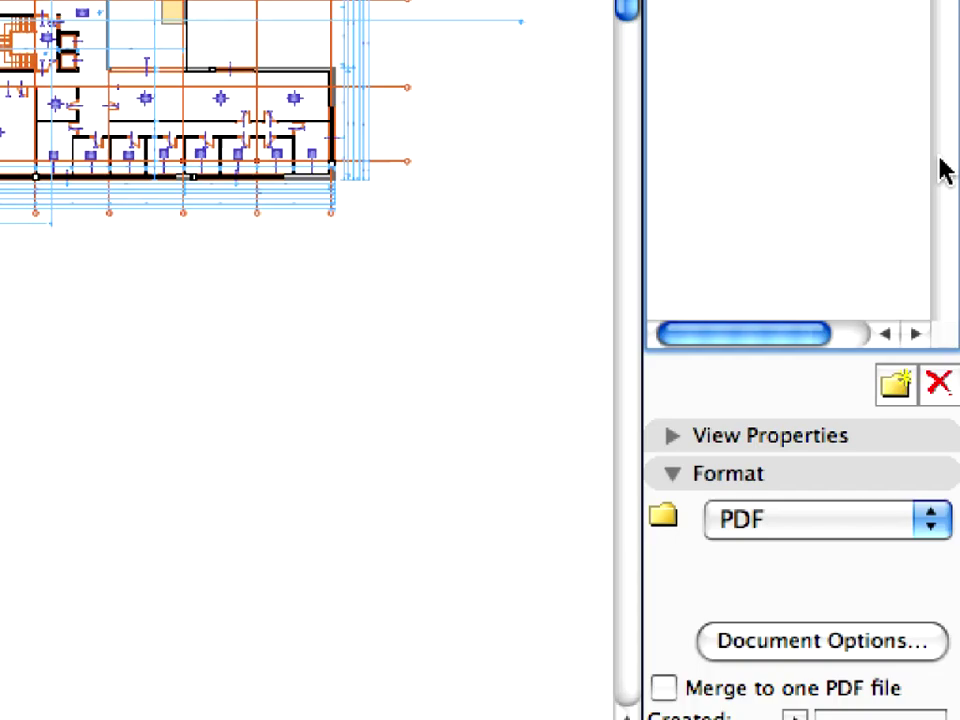
Step: Set the 0201-Structural Stories format to DWG and bring up the DXF-DWG Translation Setup
click(936, 518)
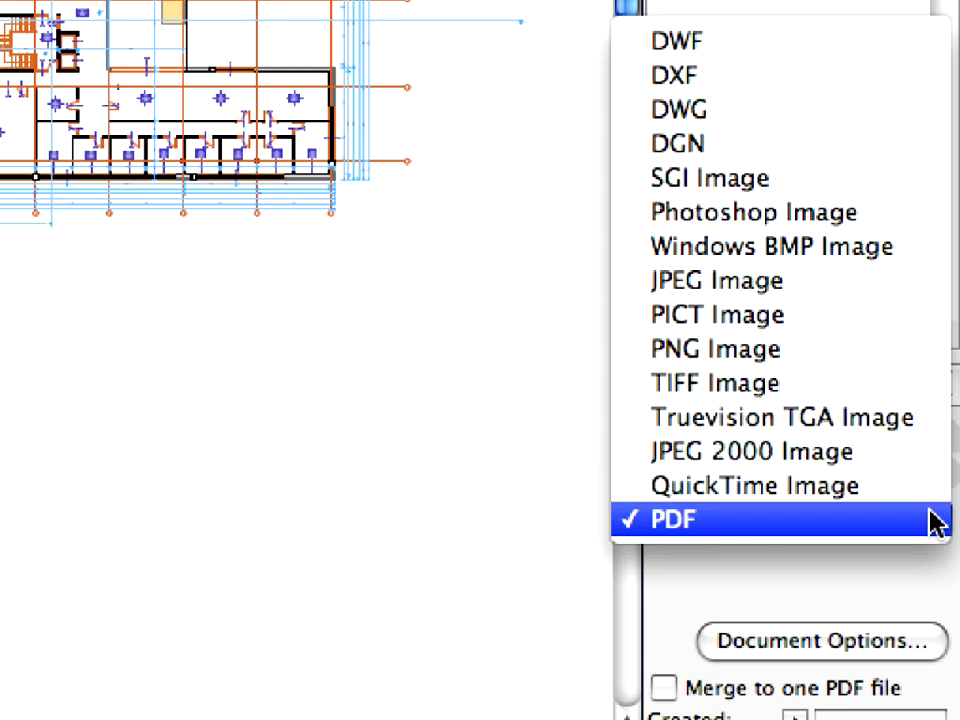
click(866, 130)
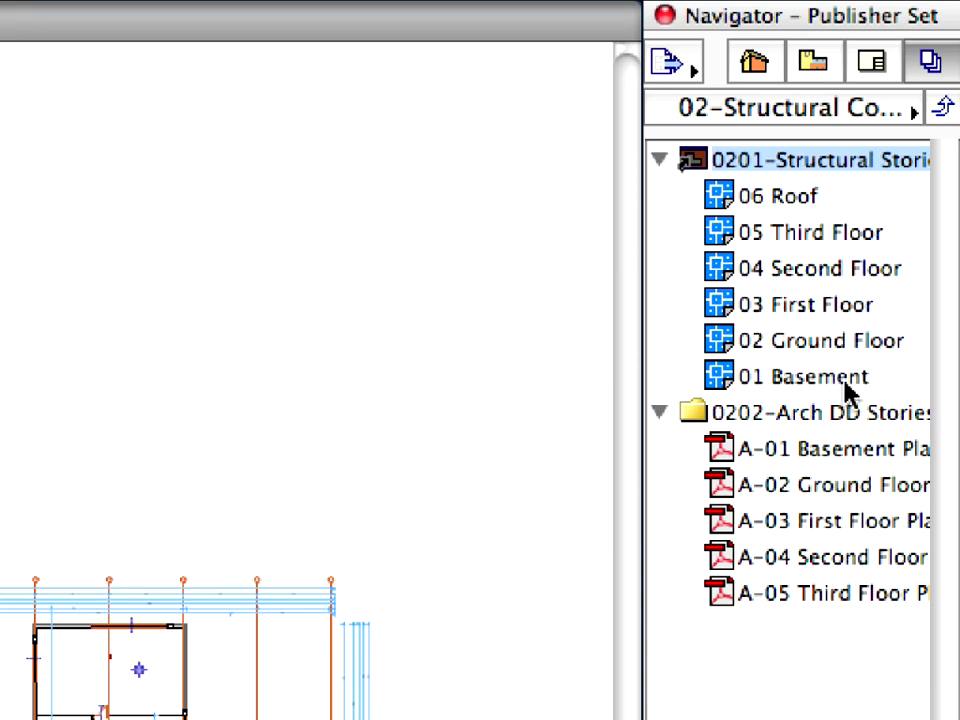
click(934, 591)
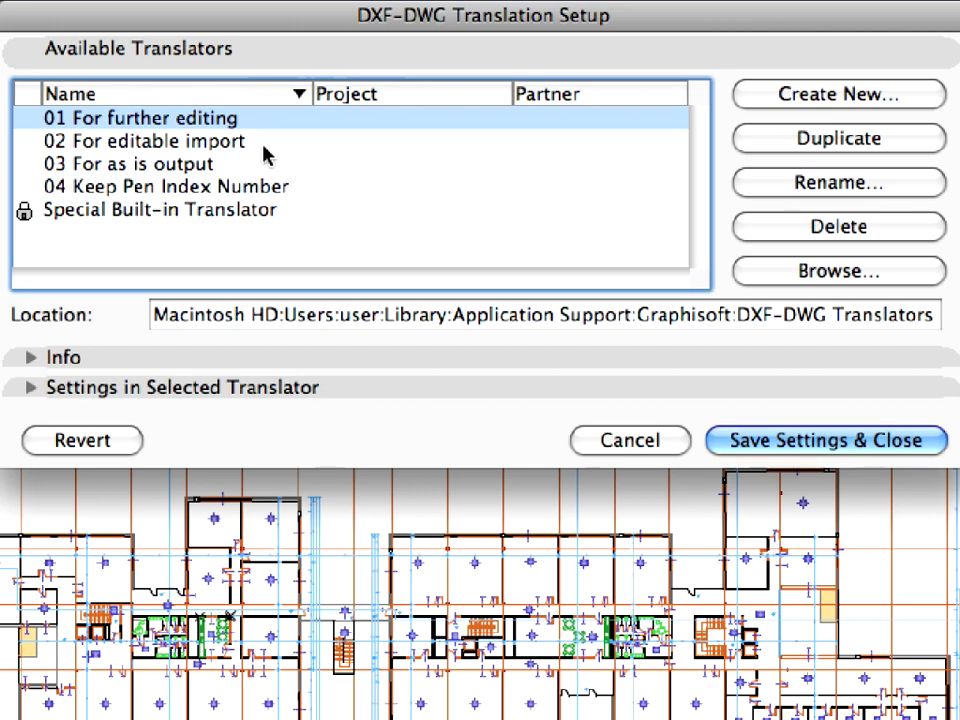
Step: Keep the selected translator's Drawing Unit at 1 millimeter, then view its Save Options
click(360, 397)
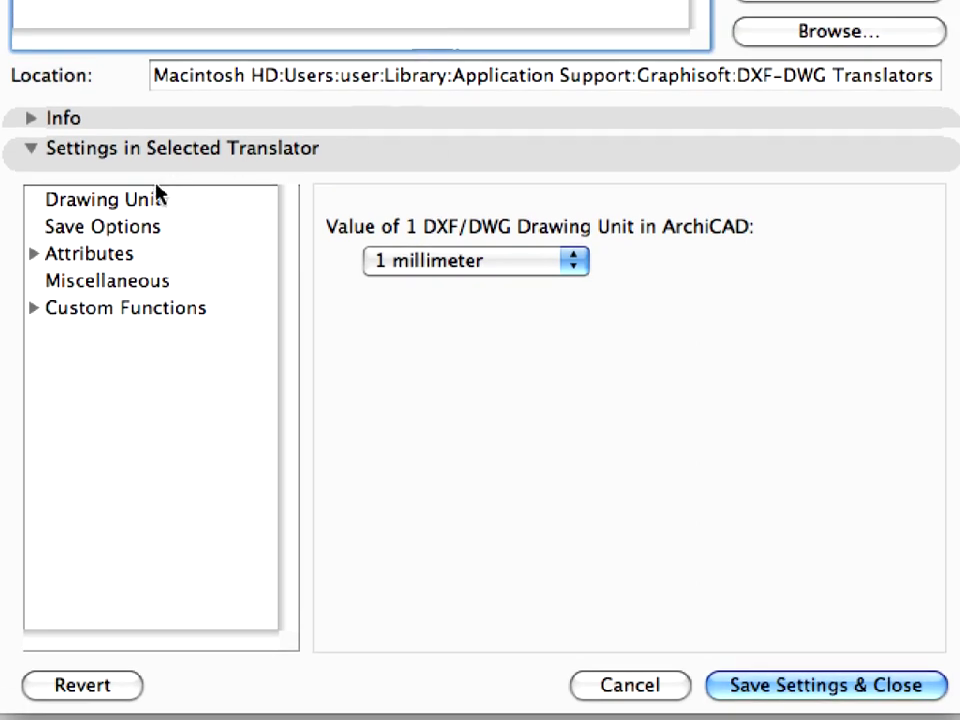
click(155, 199)
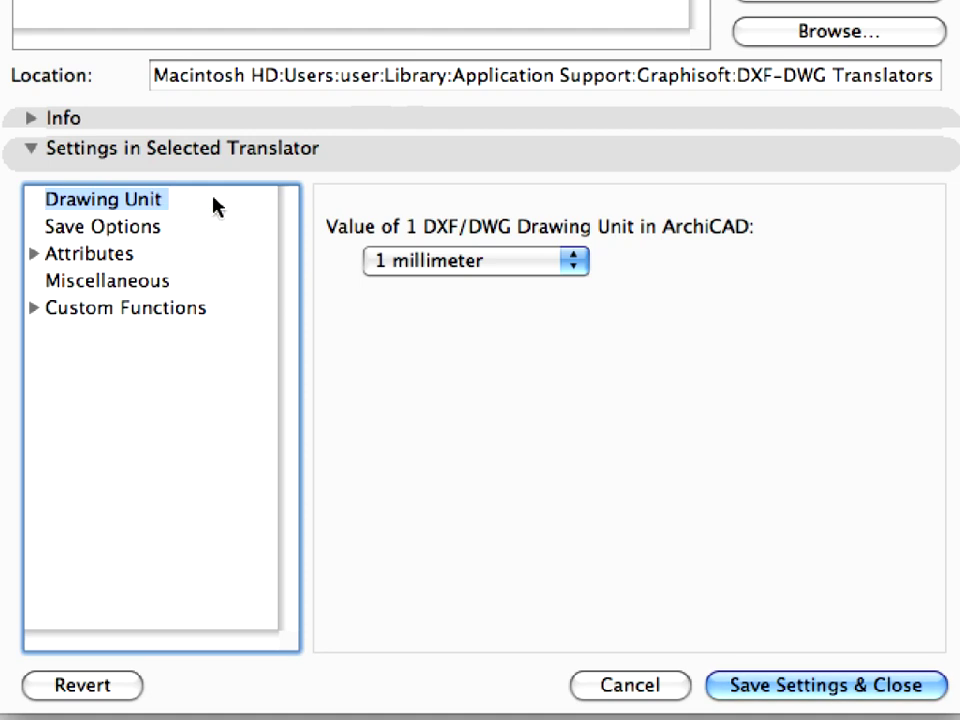
click(524, 264)
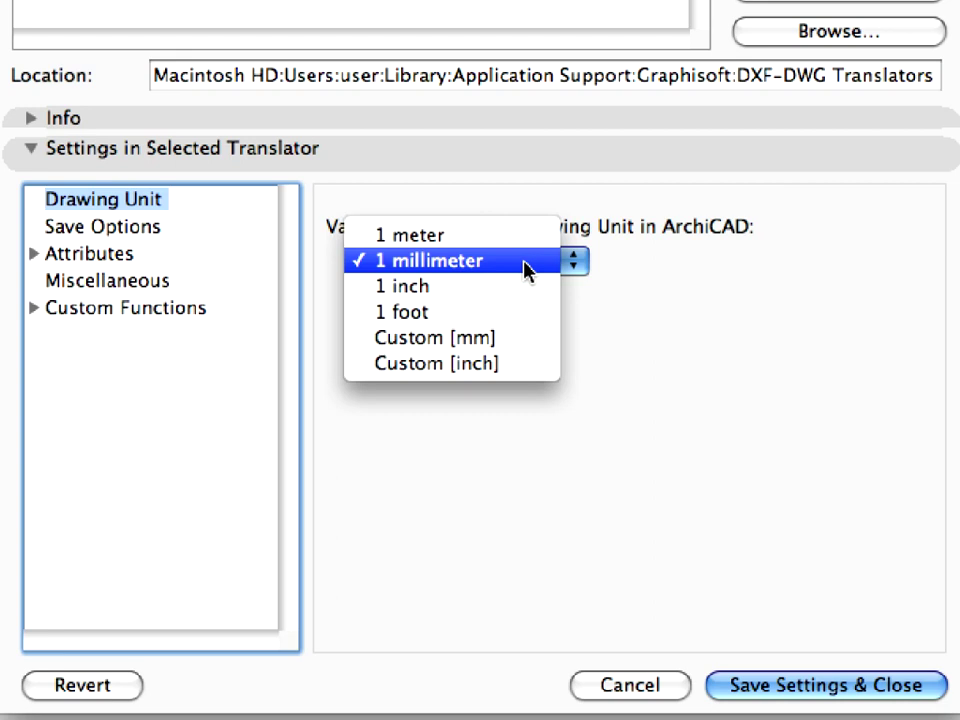
click(527, 262)
click(162, 226)
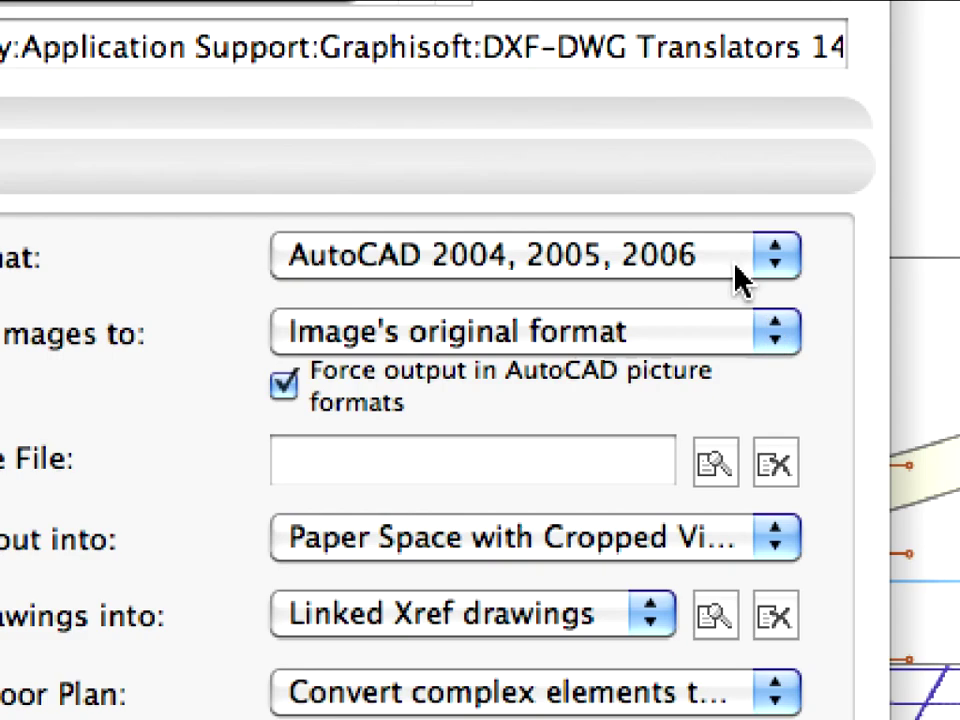
click(737, 264)
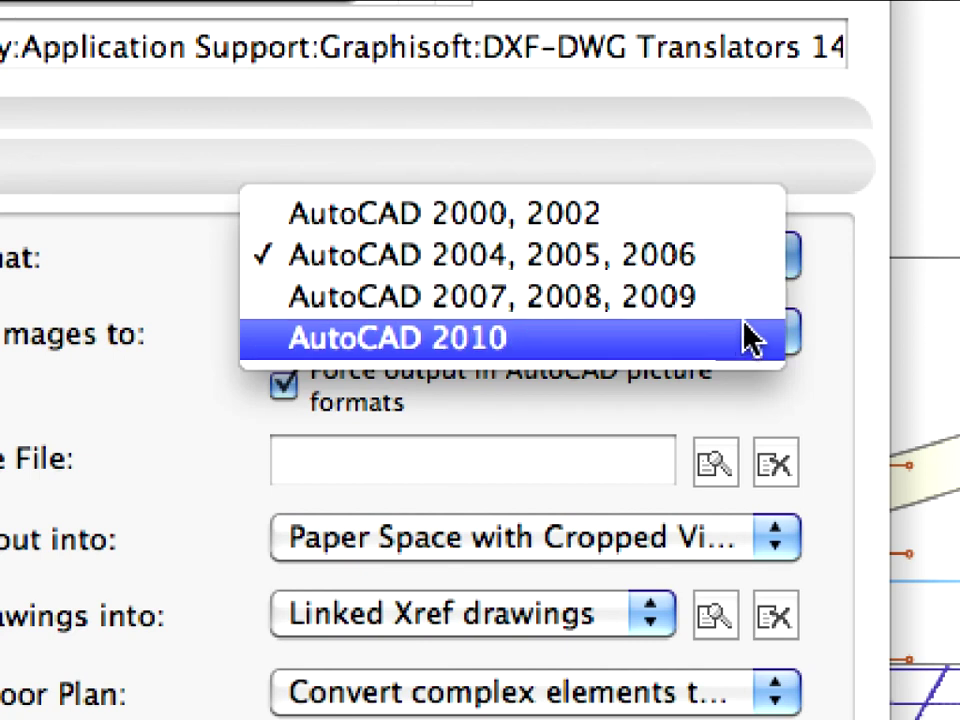
click(762, 280)
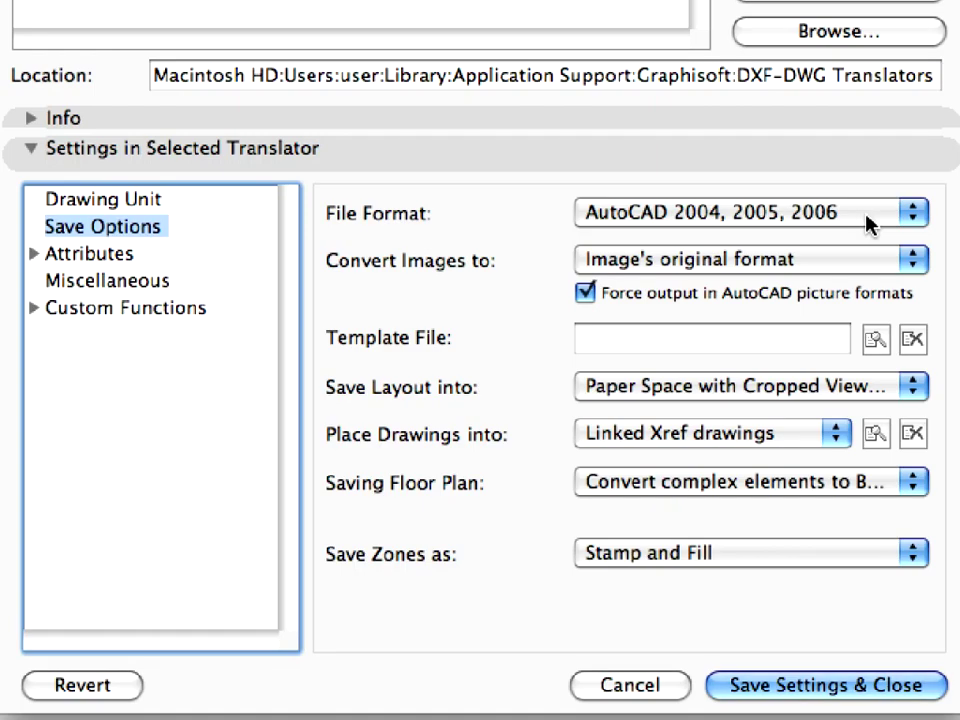
click(825, 338)
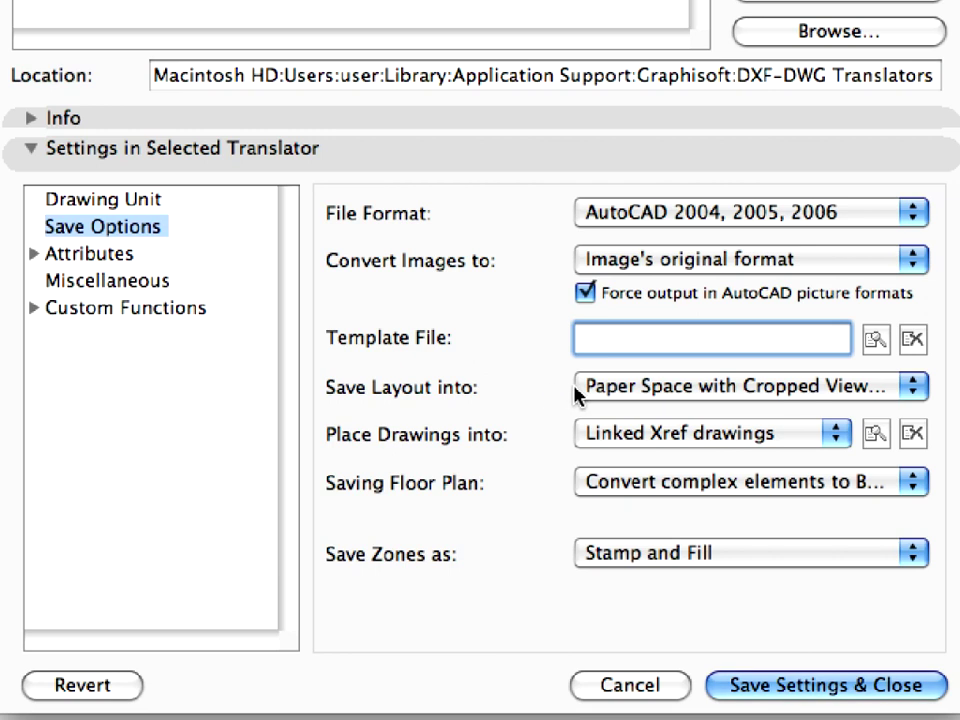
click(836, 437)
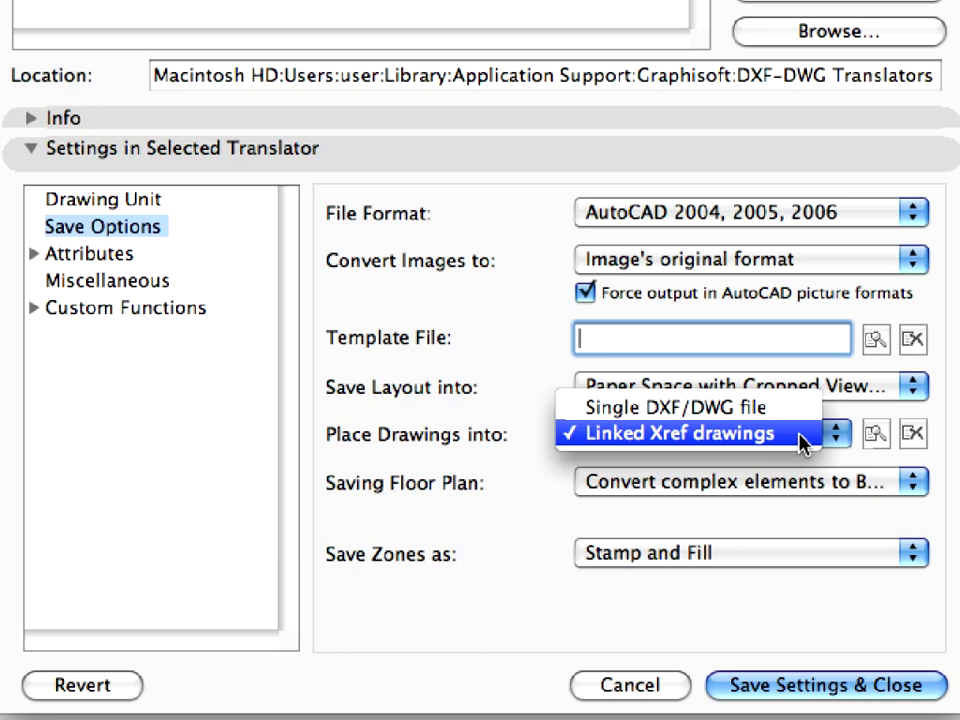
Step: Keep Linked Xref for placed drawings and save floor plans prepared for Smart Merge
click(803, 443)
mouse_move(803, 441)
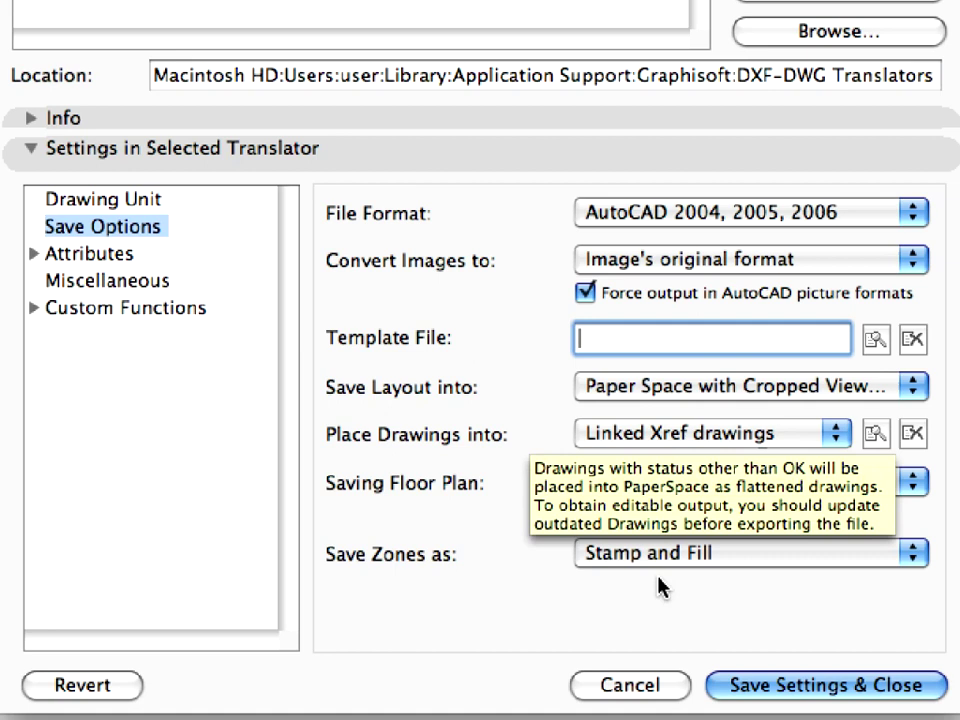
click(913, 485)
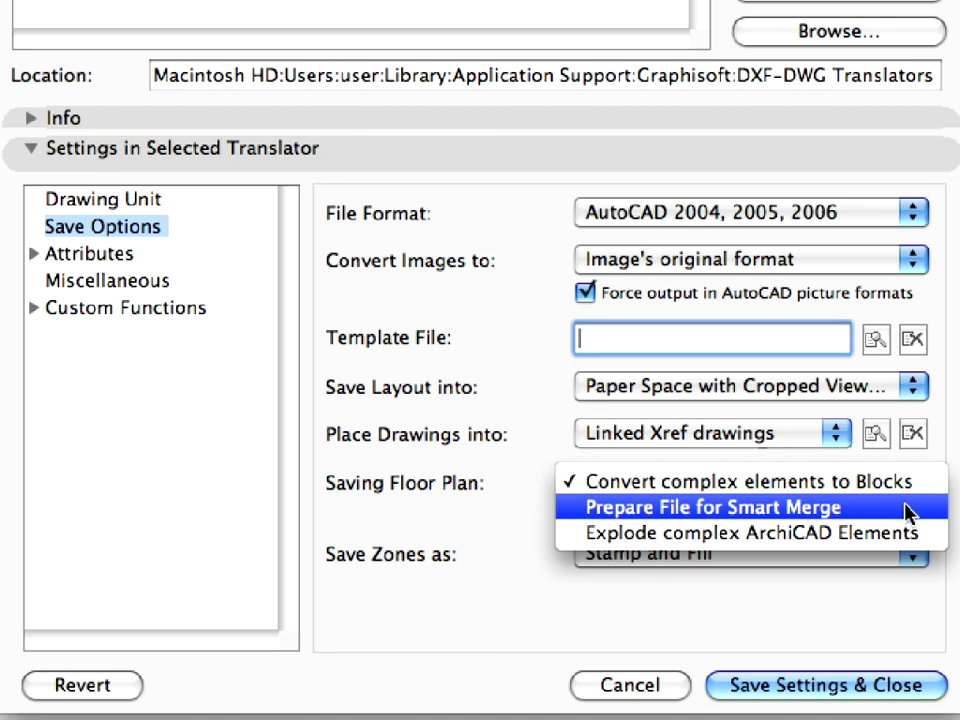
click(908, 510)
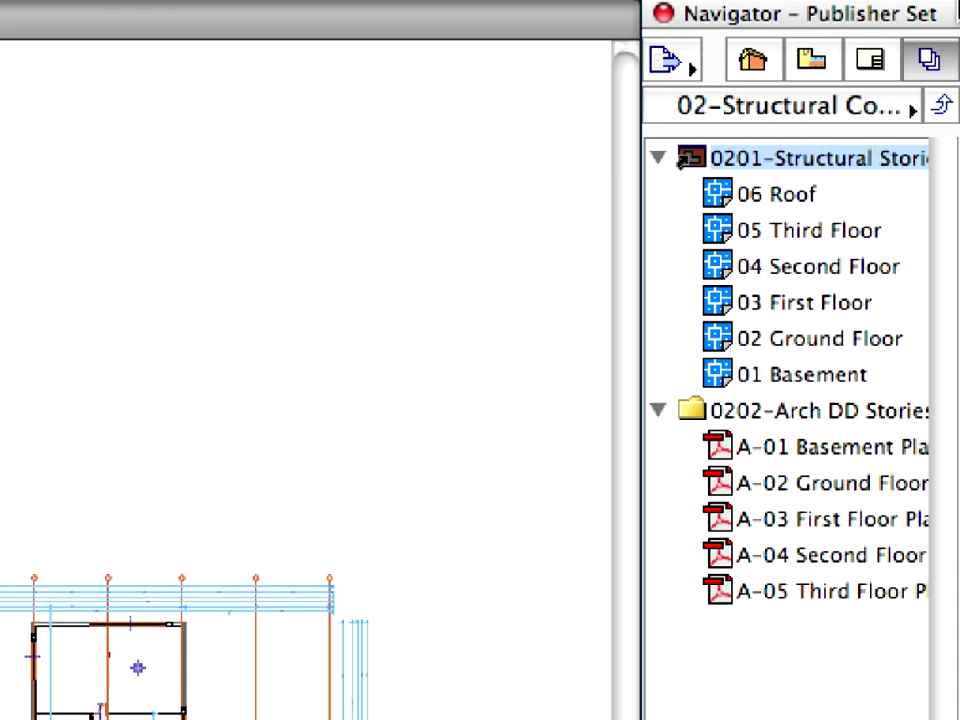
Step: Set the 0202-Arch DD Stories folder to publish as DWG and bring up its translator setup
click(853, 412)
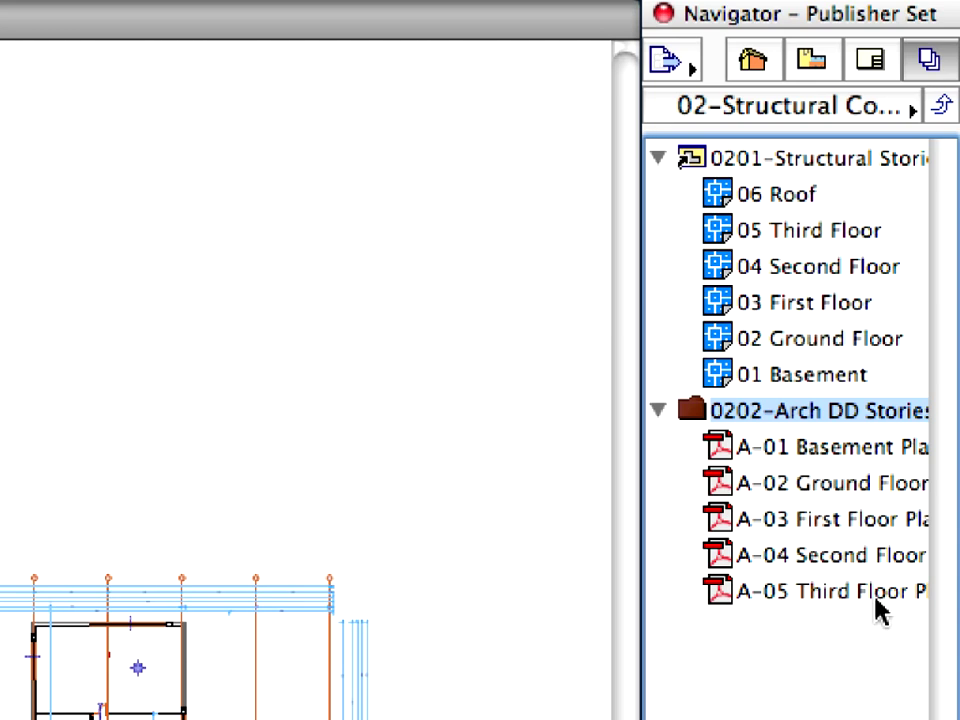
click(934, 518)
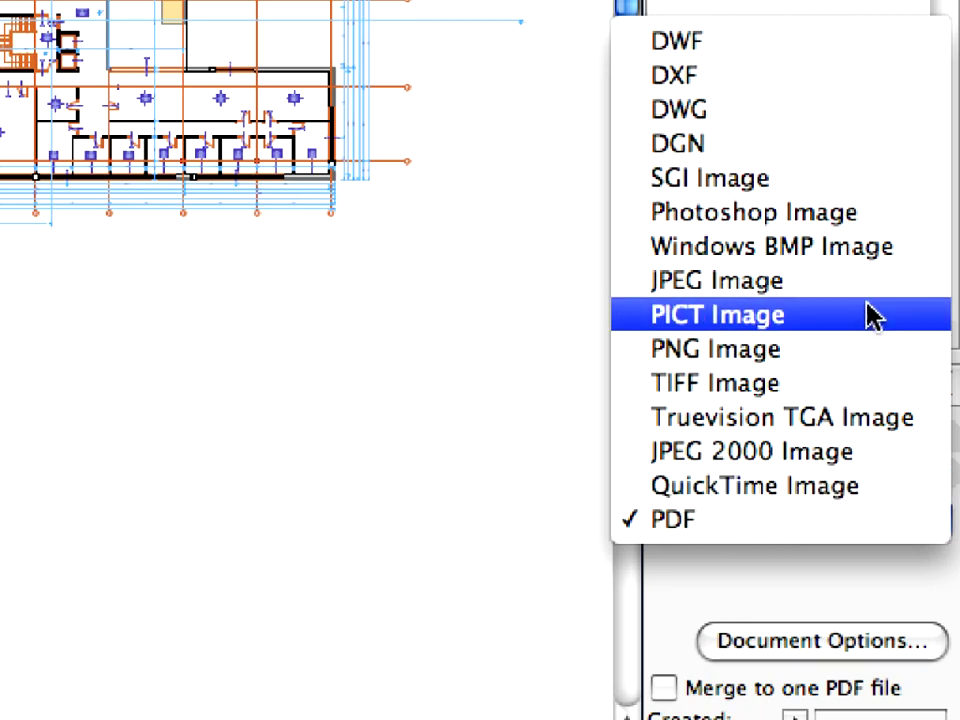
click(866, 131)
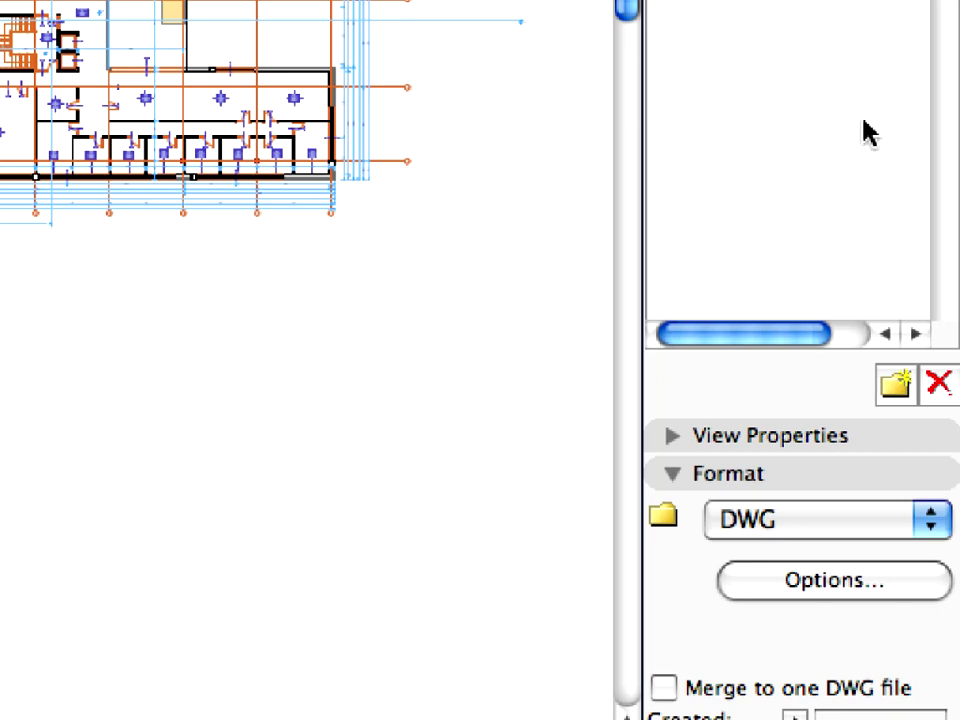
click(930, 590)
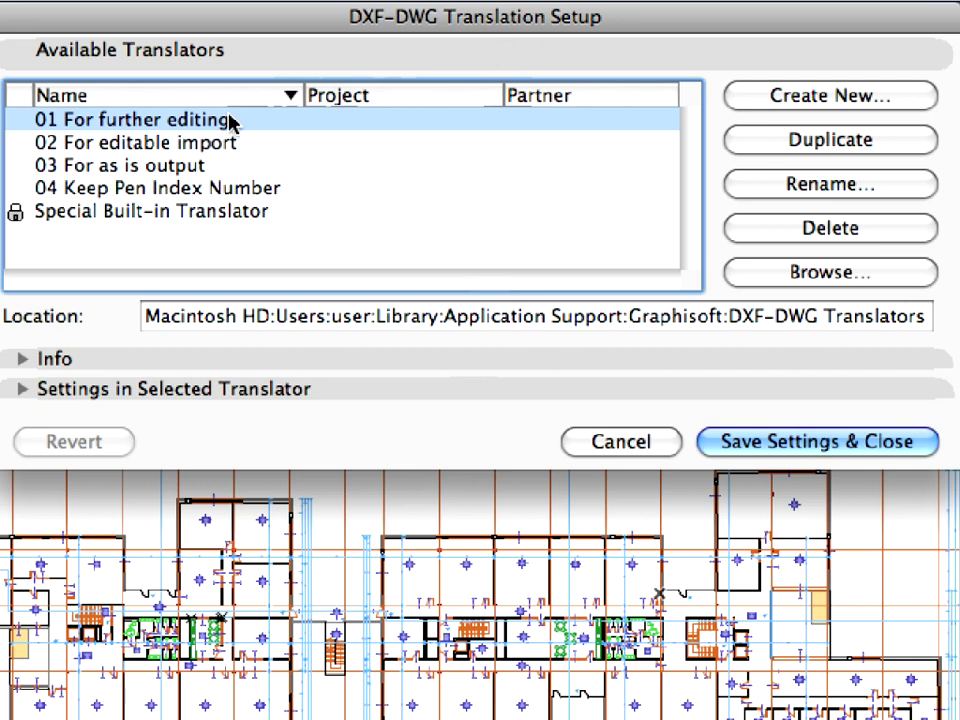
Step: Duplicate 03 For as is output as 05 Architectural DD, project MS Project, partner Structural Engineer
click(185, 167)
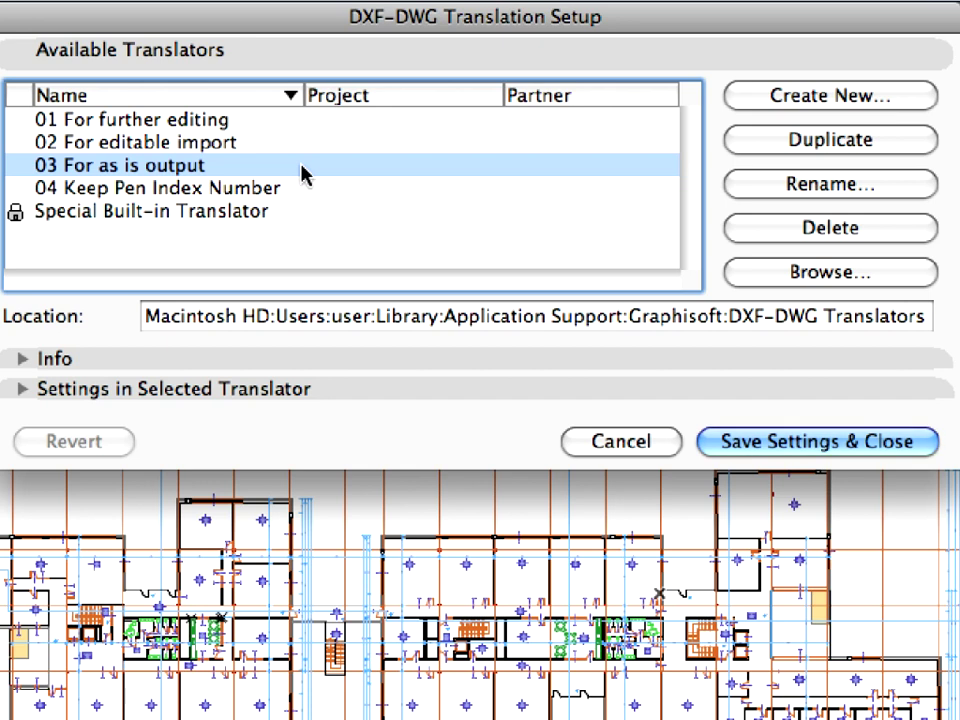
click(750, 152)
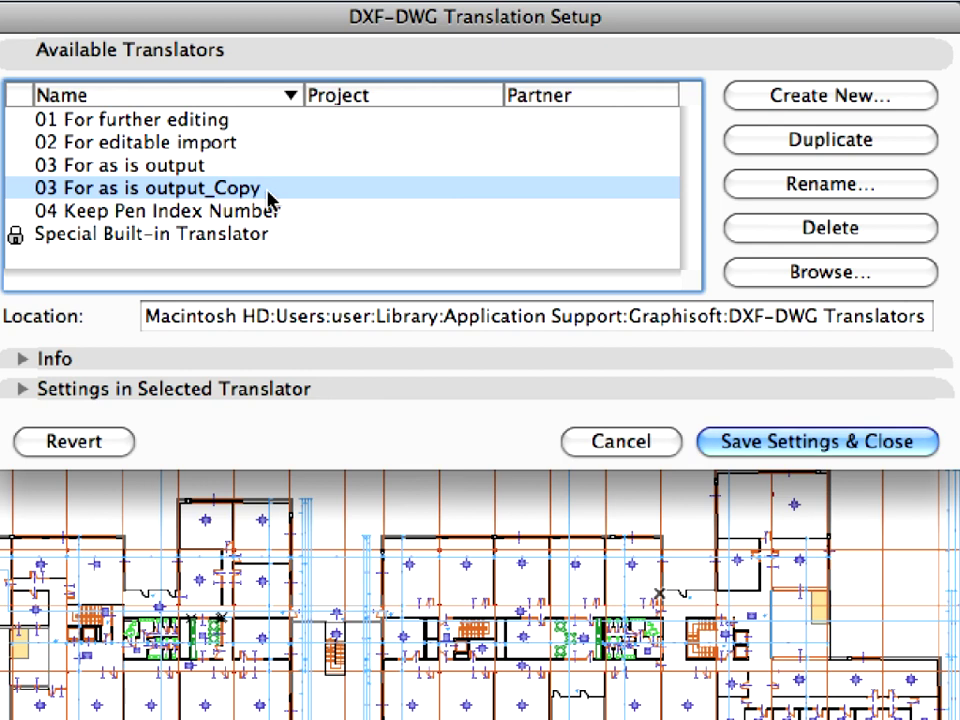
click(762, 188)
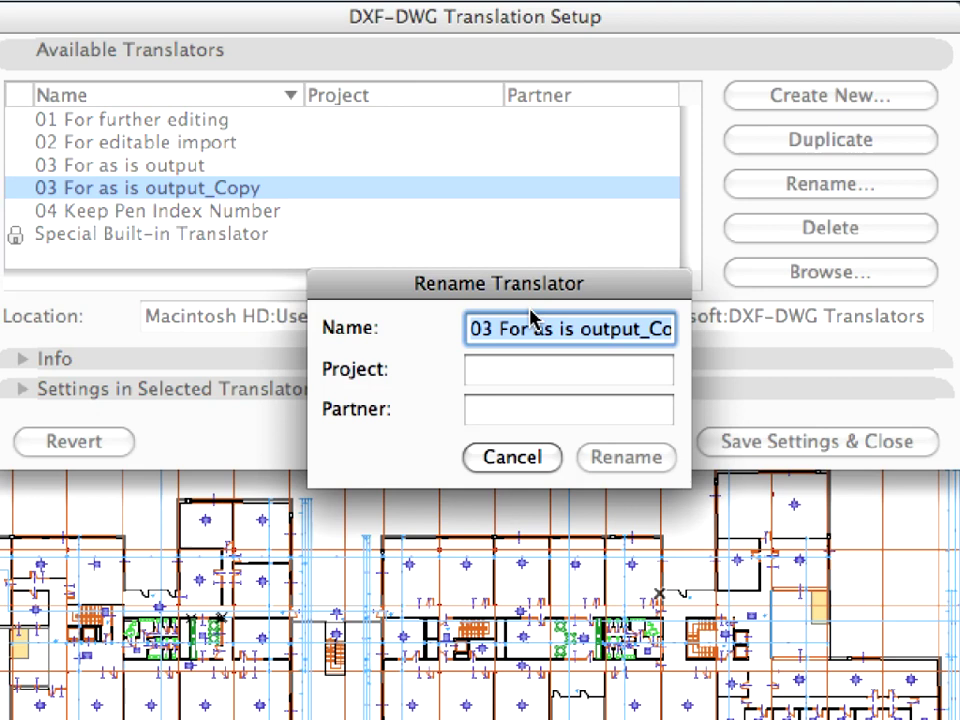
text(05)
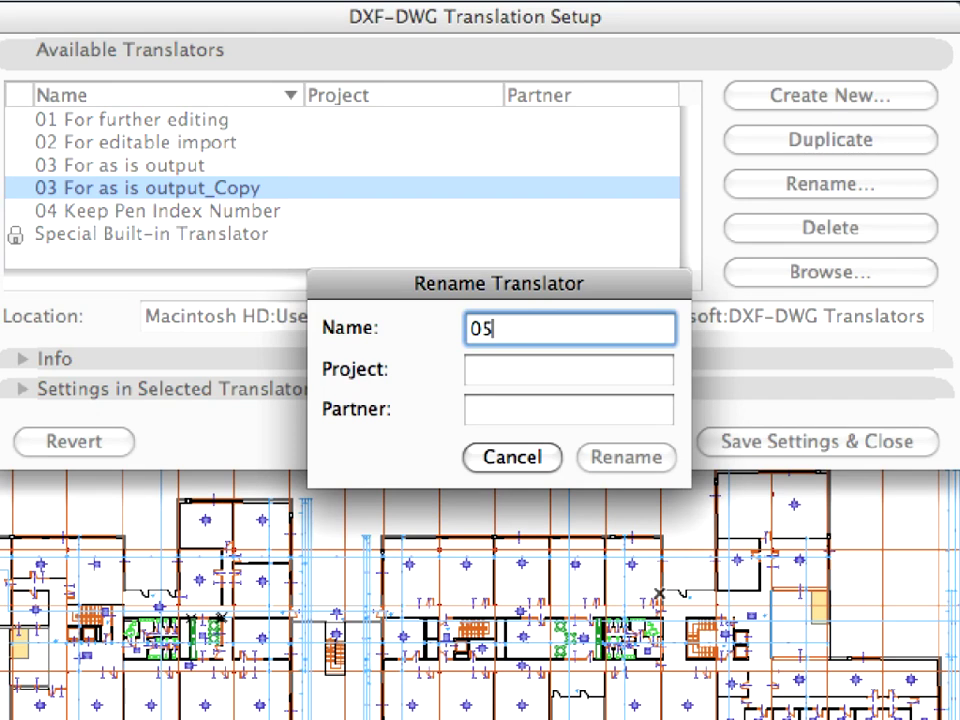
text( Architectural DD)
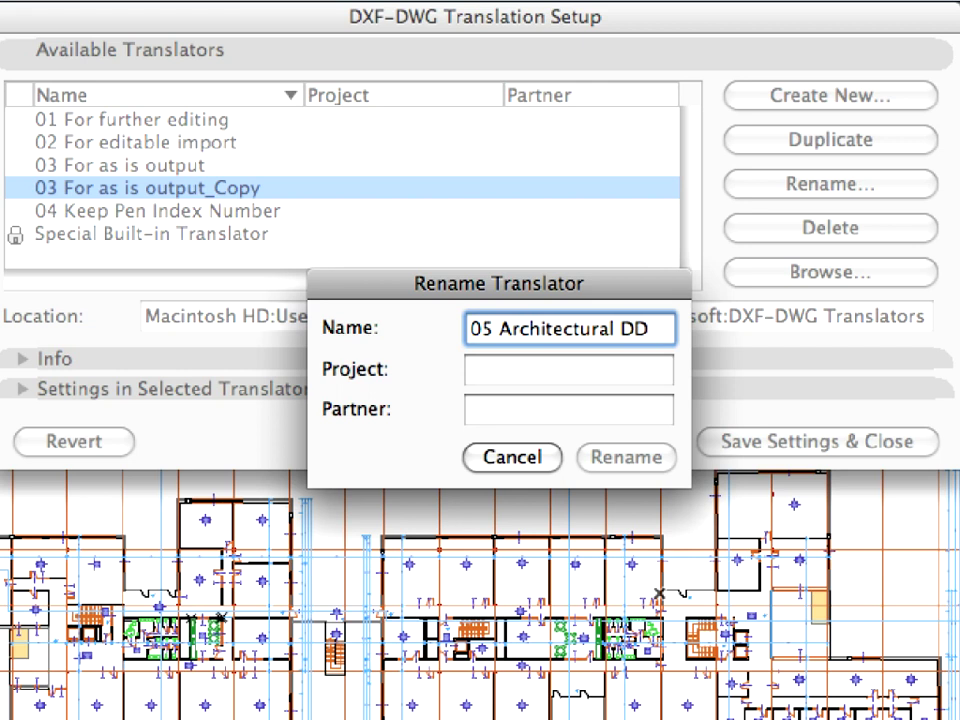
key(Tab)
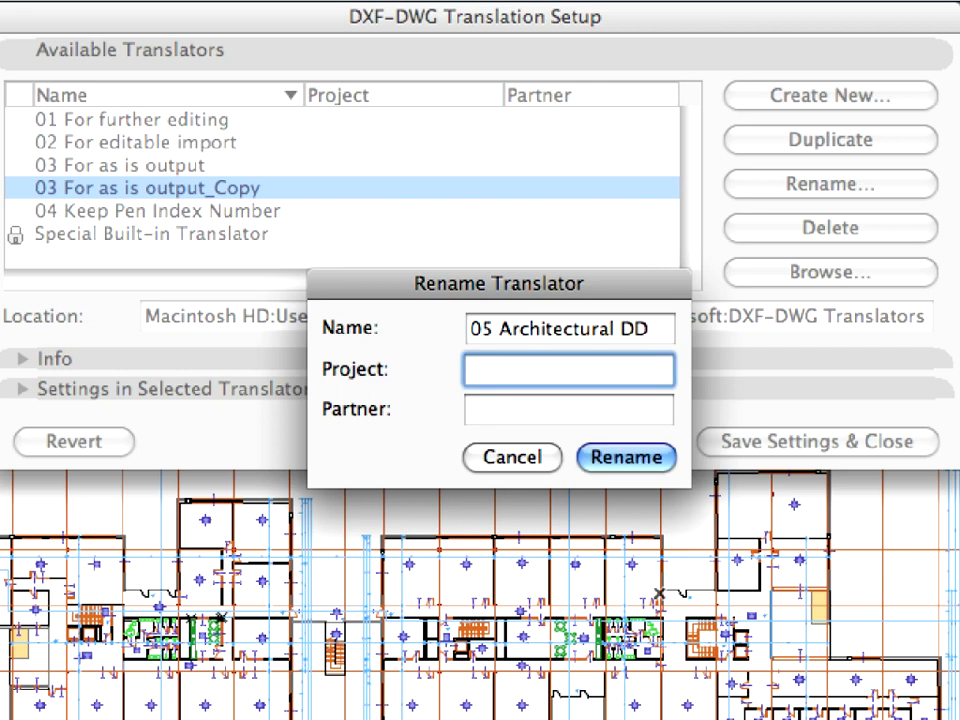
text(MS Project)
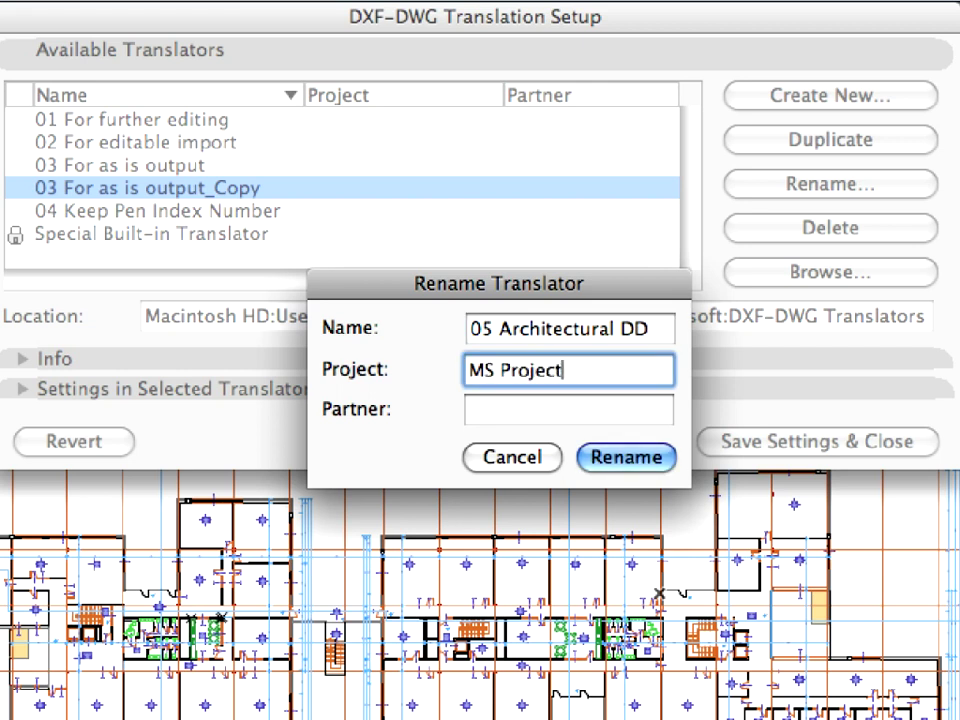
key(Tab)
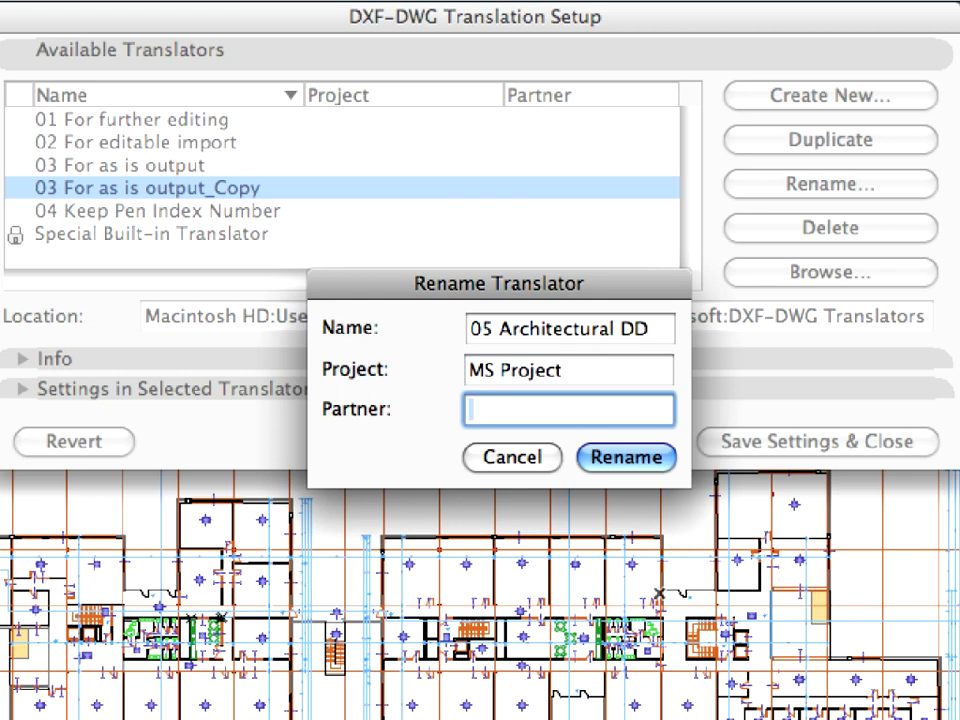
text(Structural Engineer)
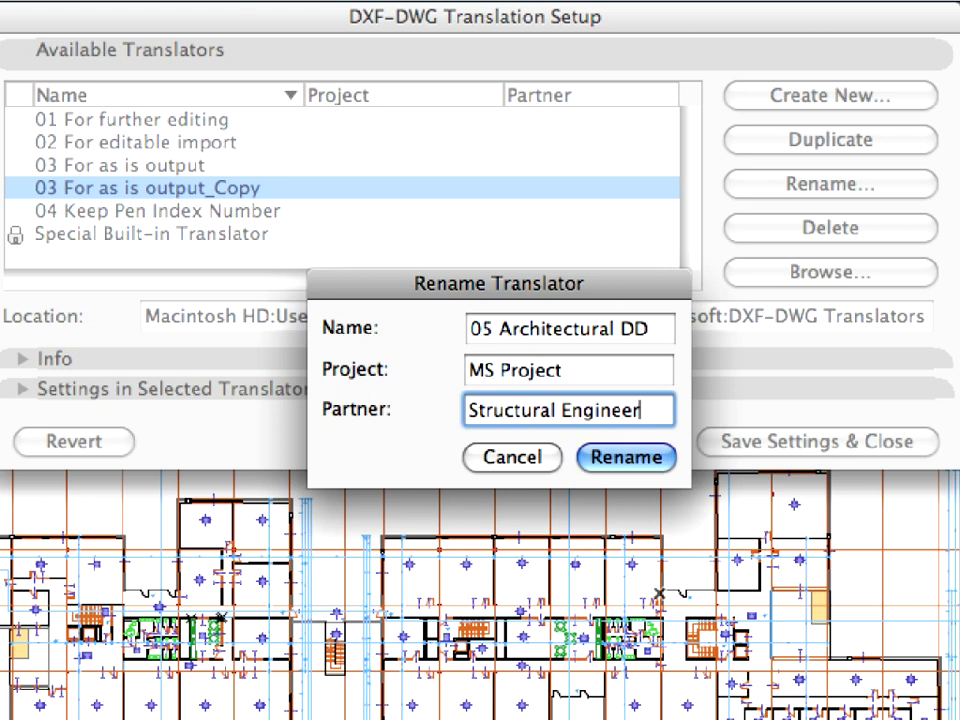
click(659, 458)
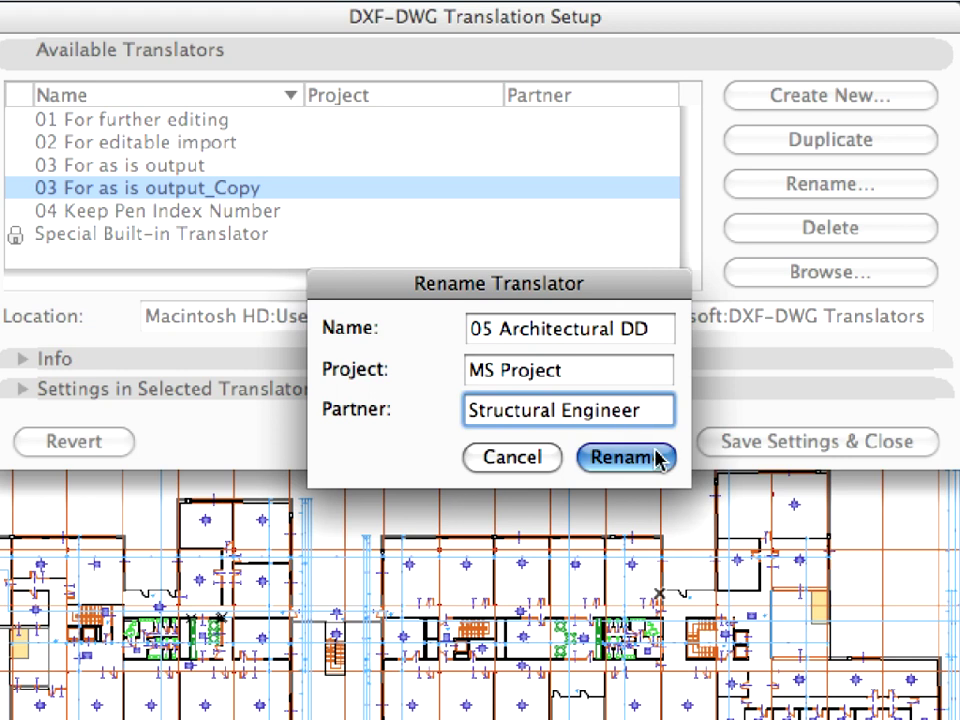
click(655, 460)
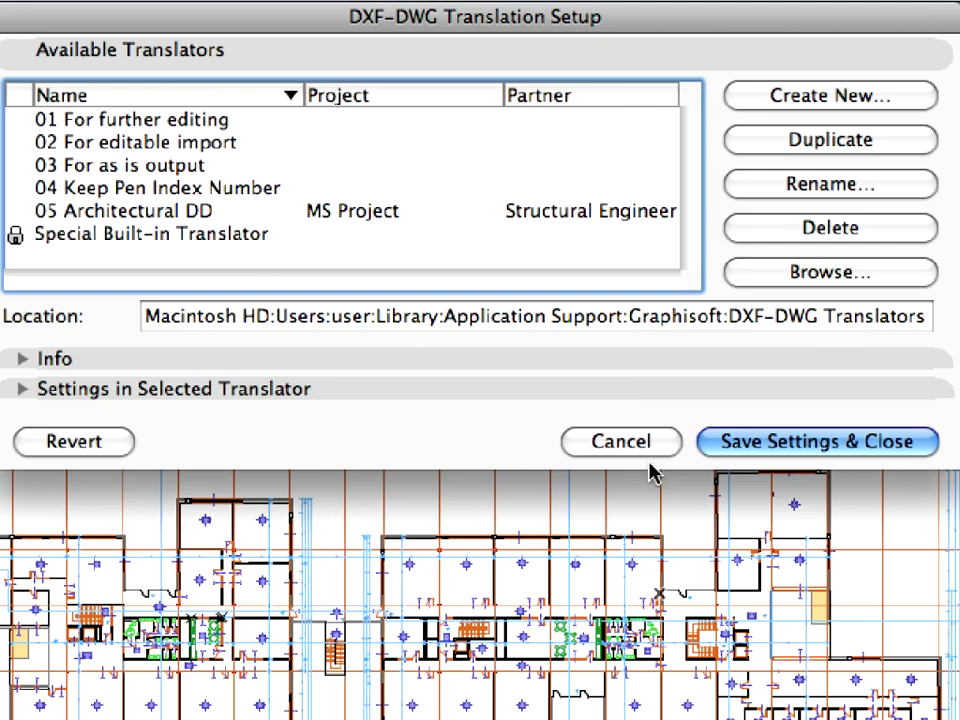
click(163, 213)
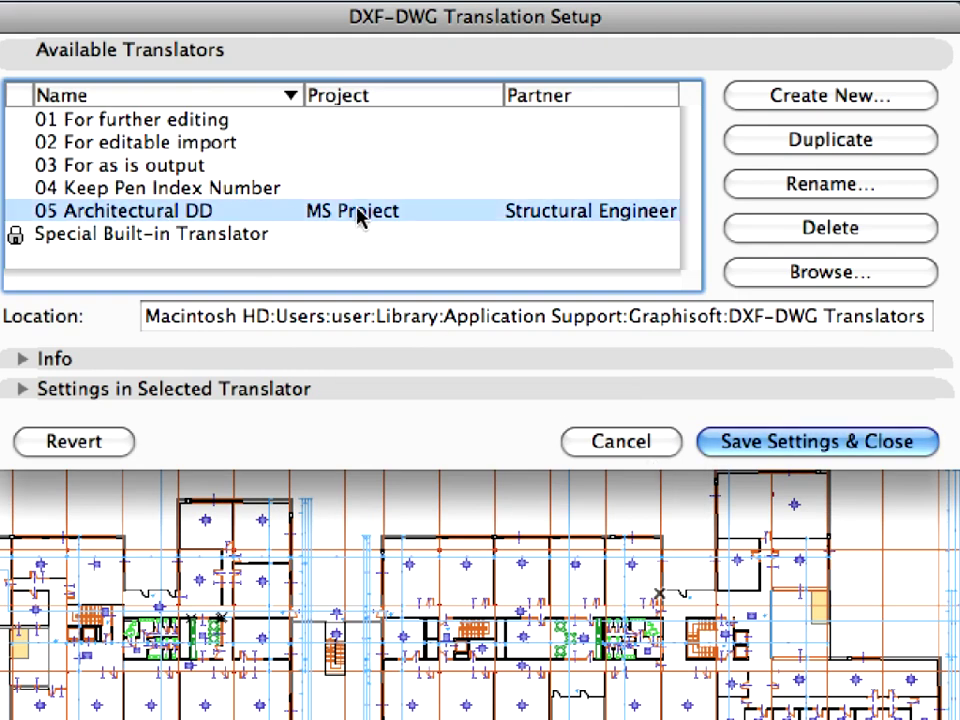
click(383, 364)
Step: Enter the Info note 'Use this translator to save the architectural design development set for the structural consultant.'
click(381, 418)
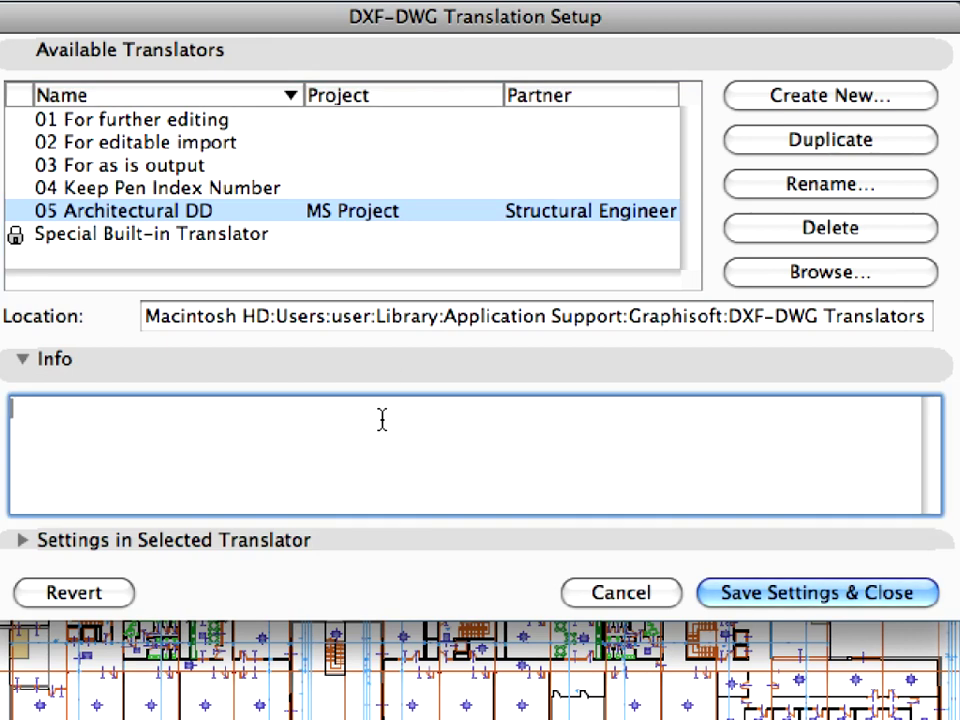
text(Use this translator to s)
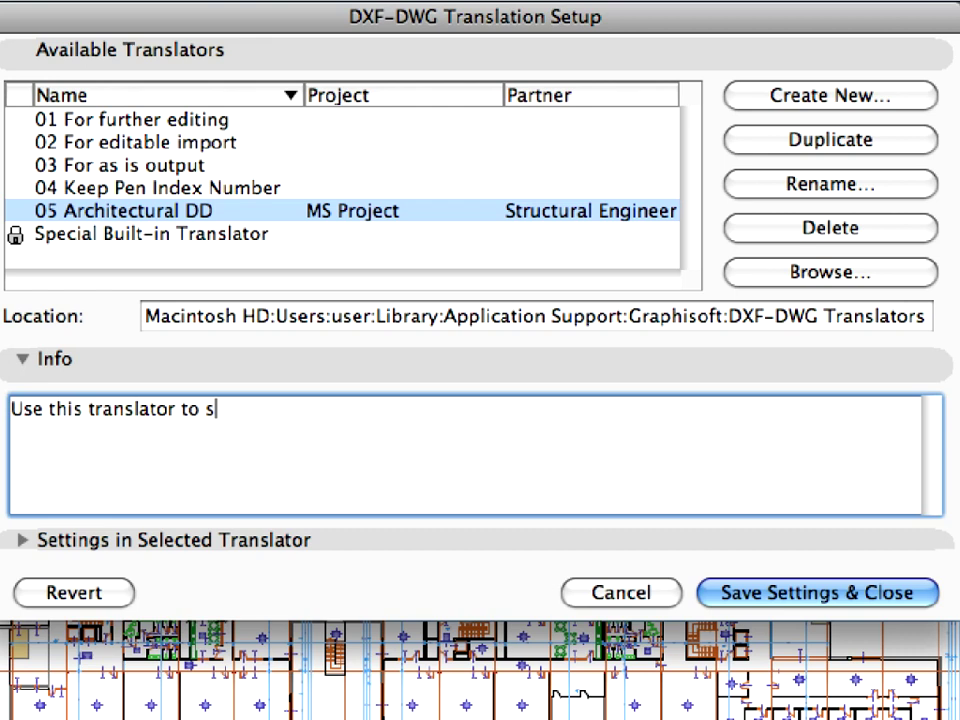
text(ave the architectural de)
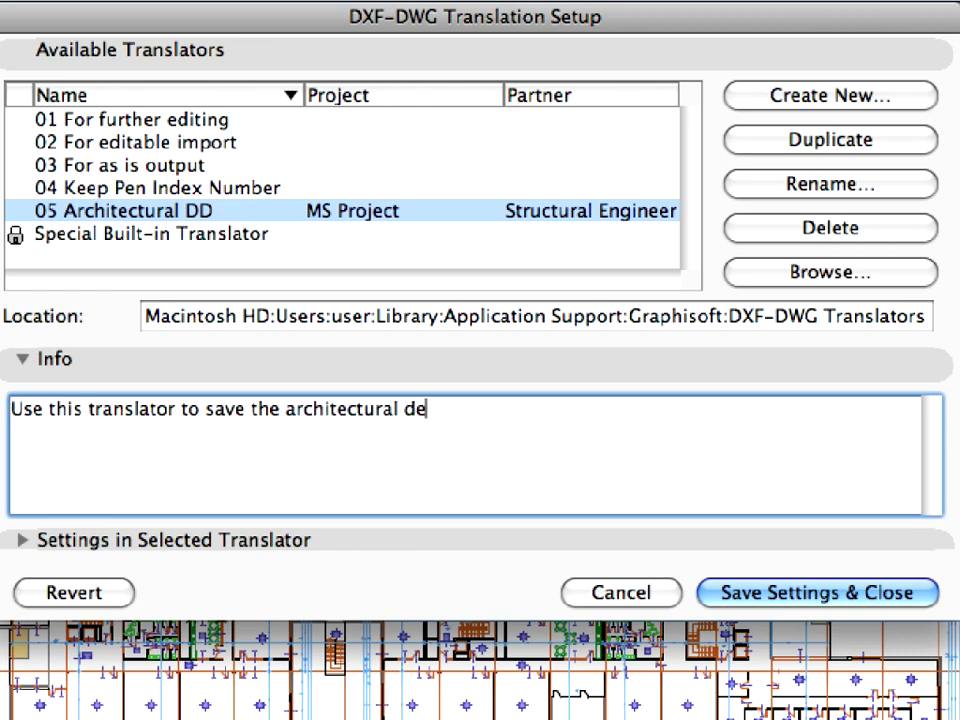
text(sign development )
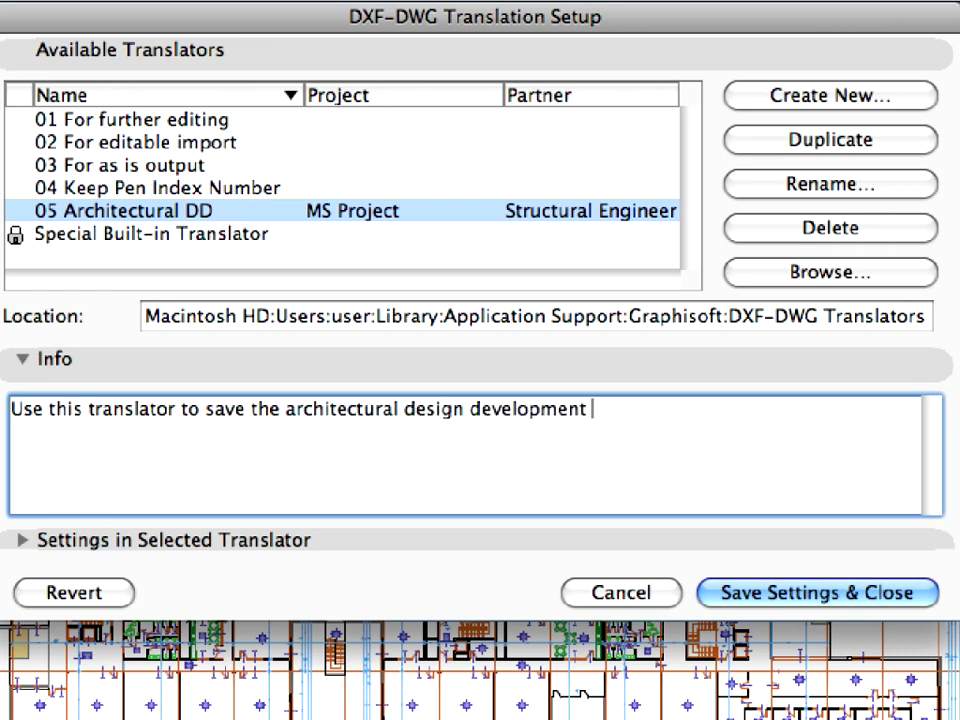
text(set for the structural )
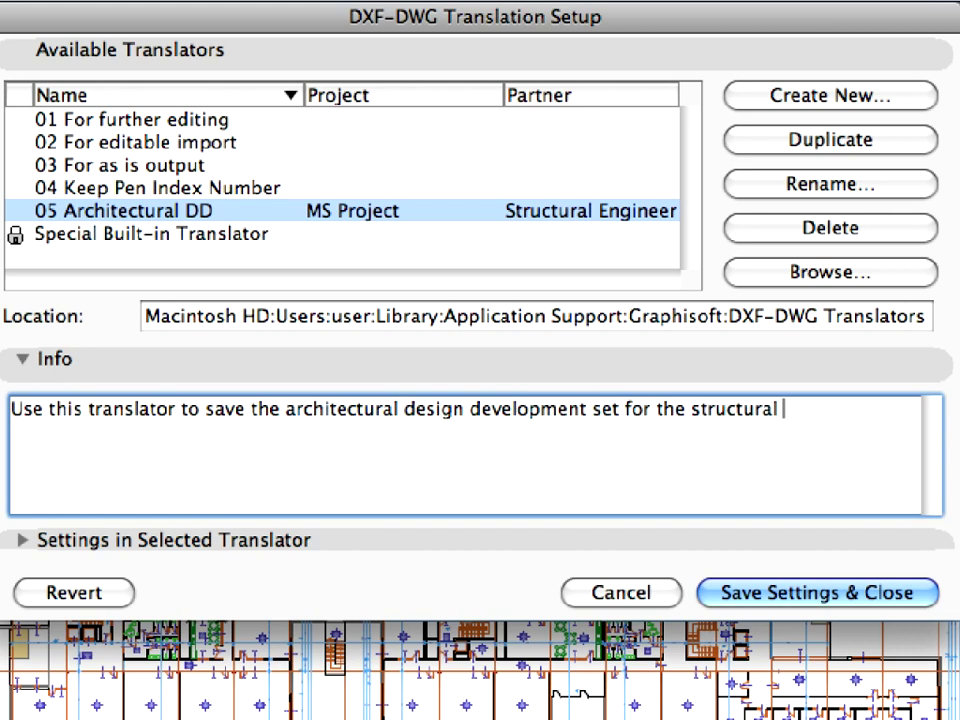
text(consultant. Complex)
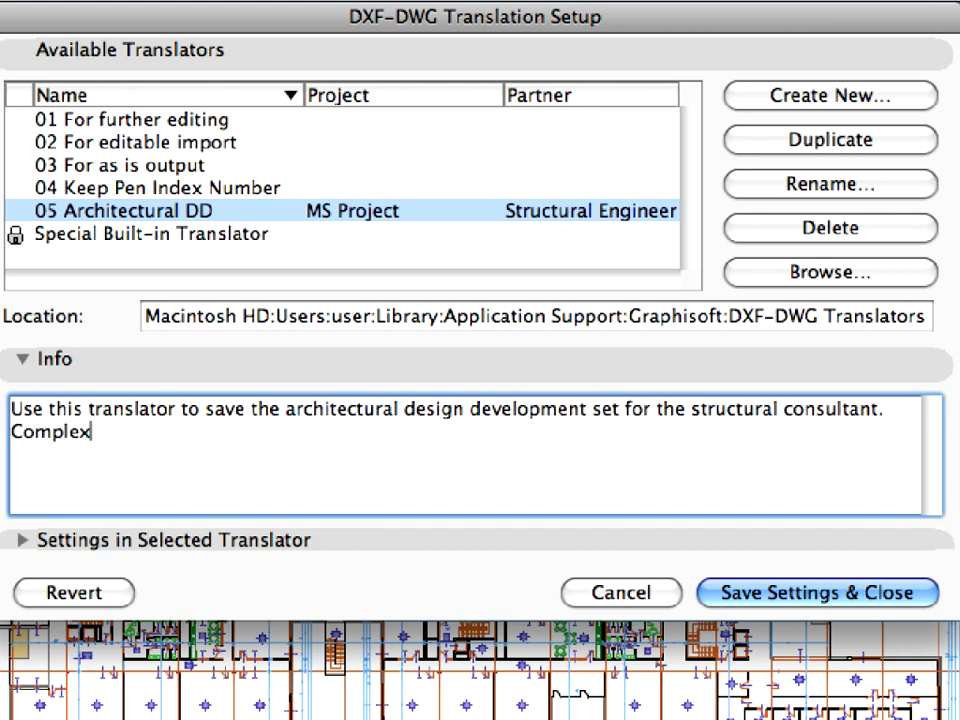
text( ArchiC)
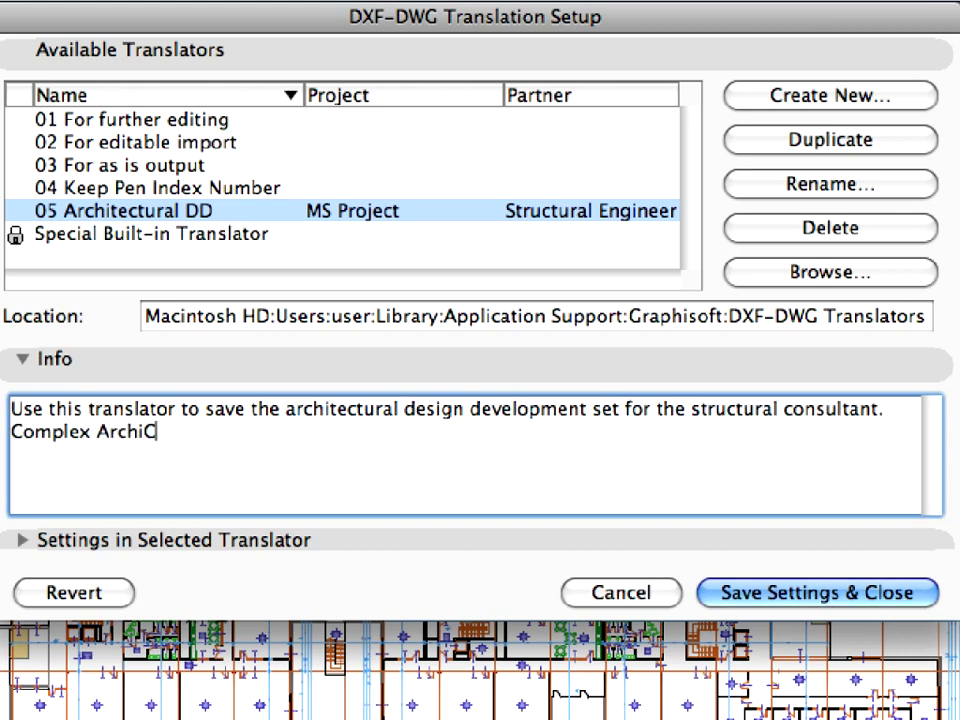
text(AD elements will be exploded, all)
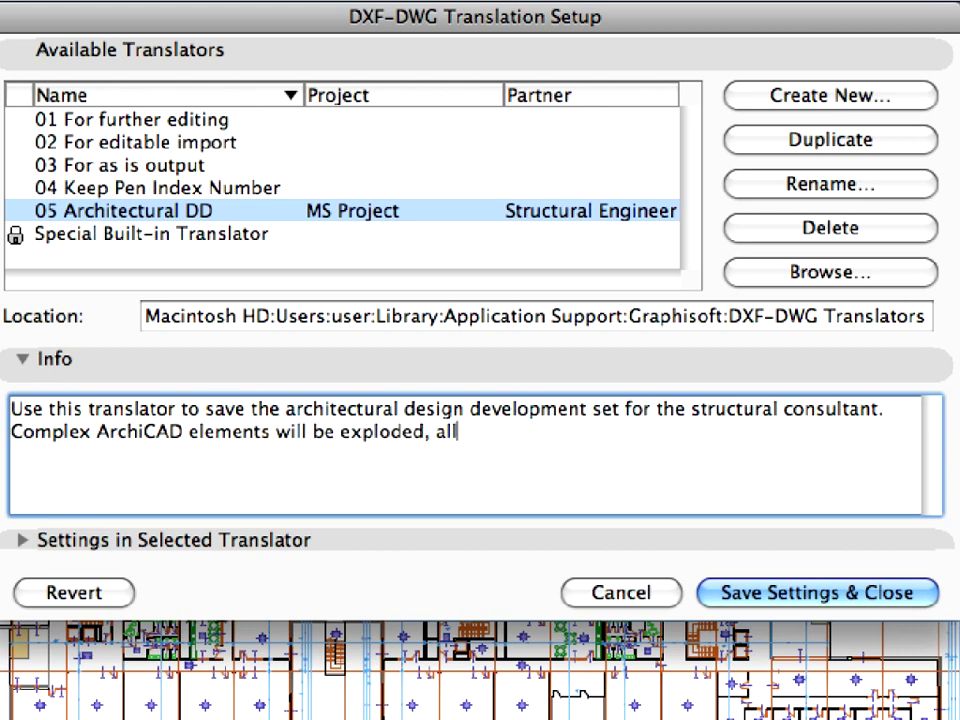
text( backgroun)
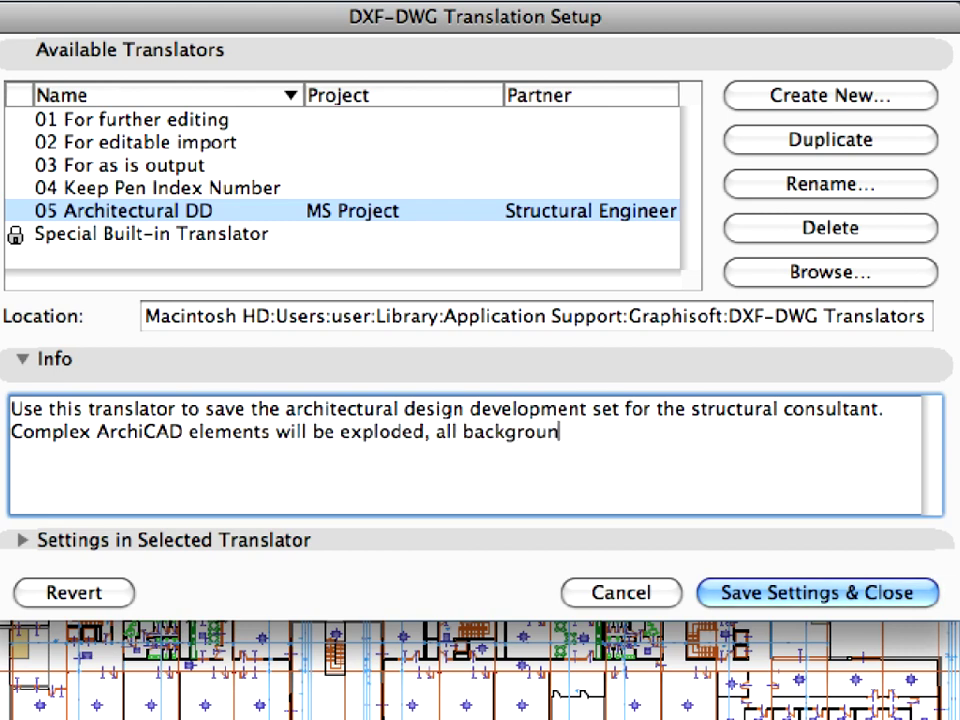
text(d and cover solid fills will be ignored.)
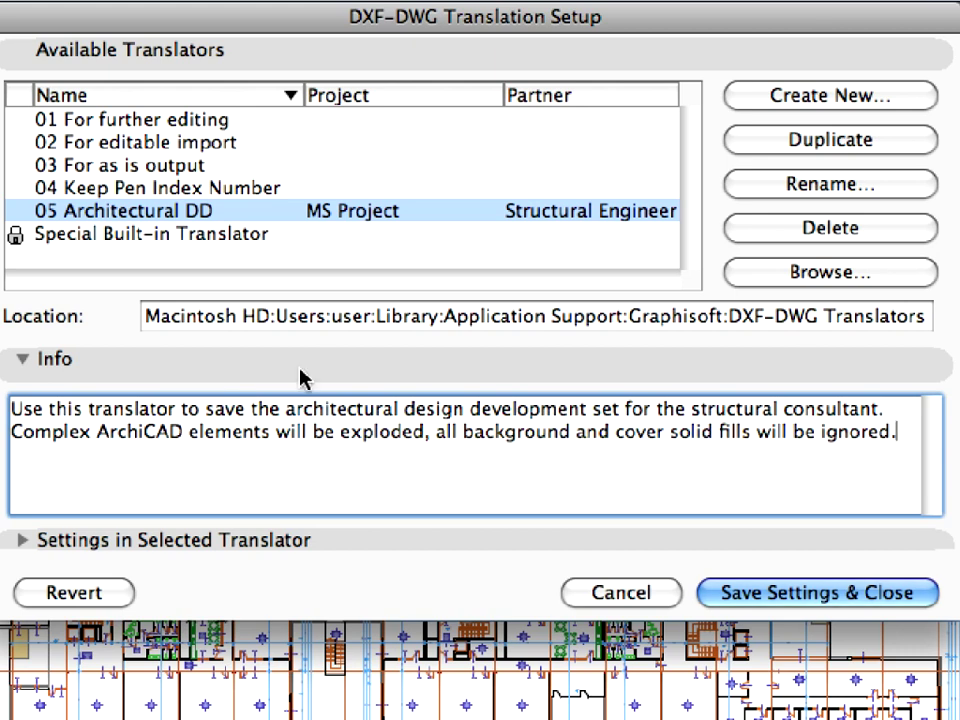
Step: Save layouts into Paper Space with Cropped View's content and save zones as Stamp Only
click(355, 545)
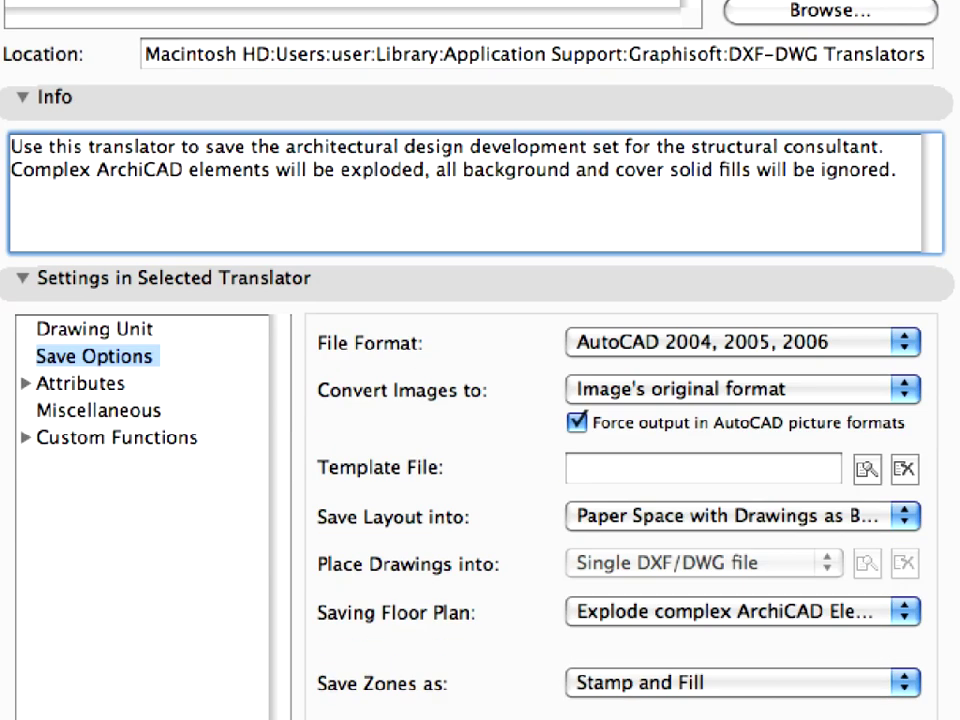
click(126, 586)
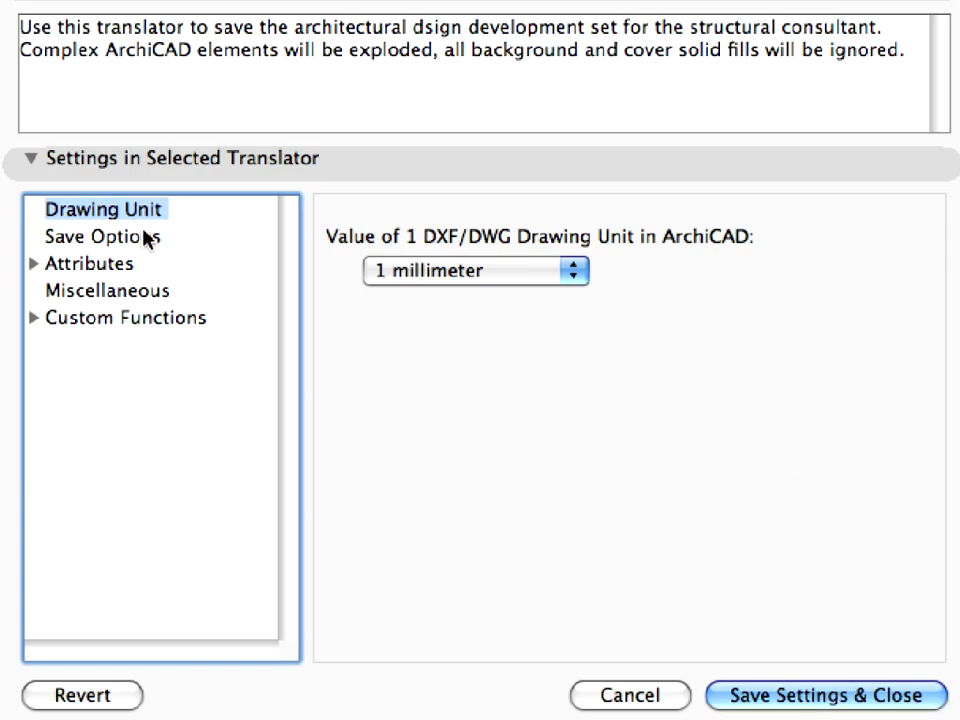
click(138, 610)
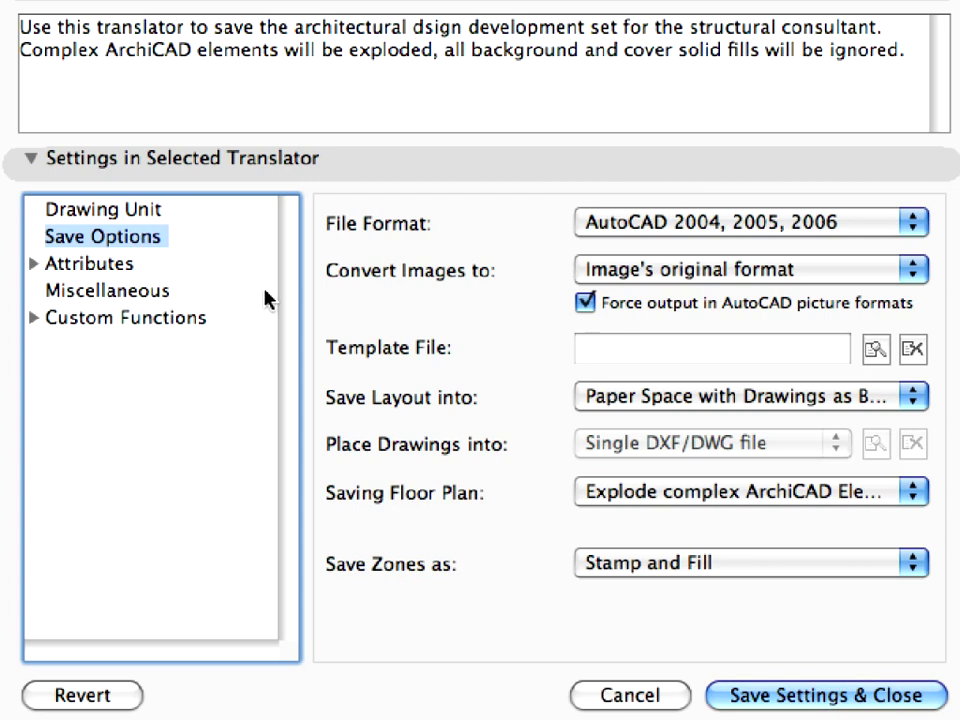
click(634, 397)
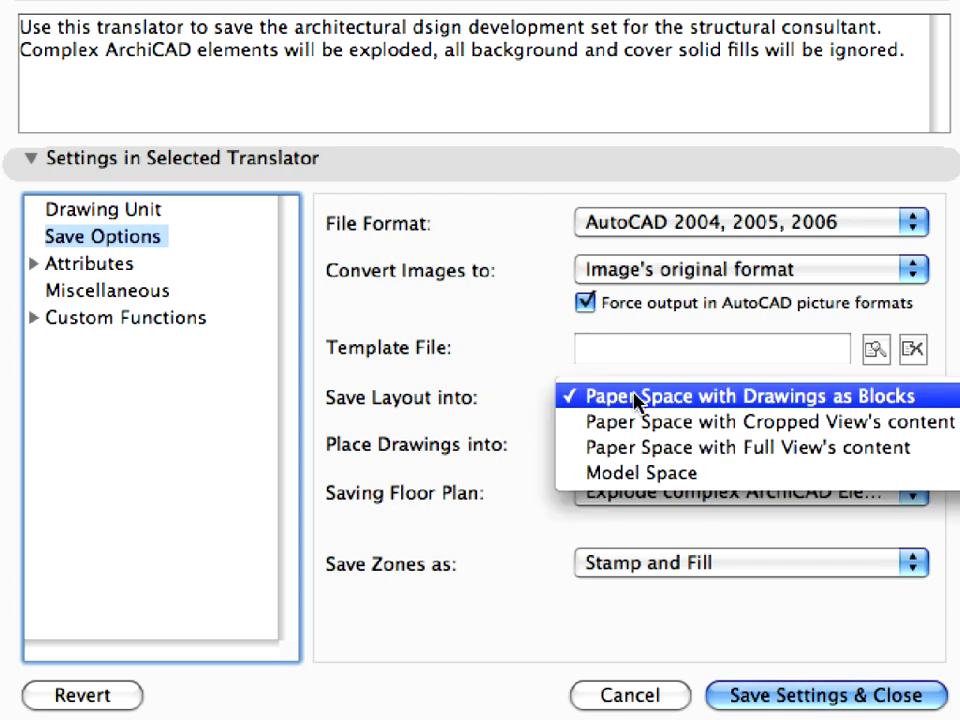
click(788, 430)
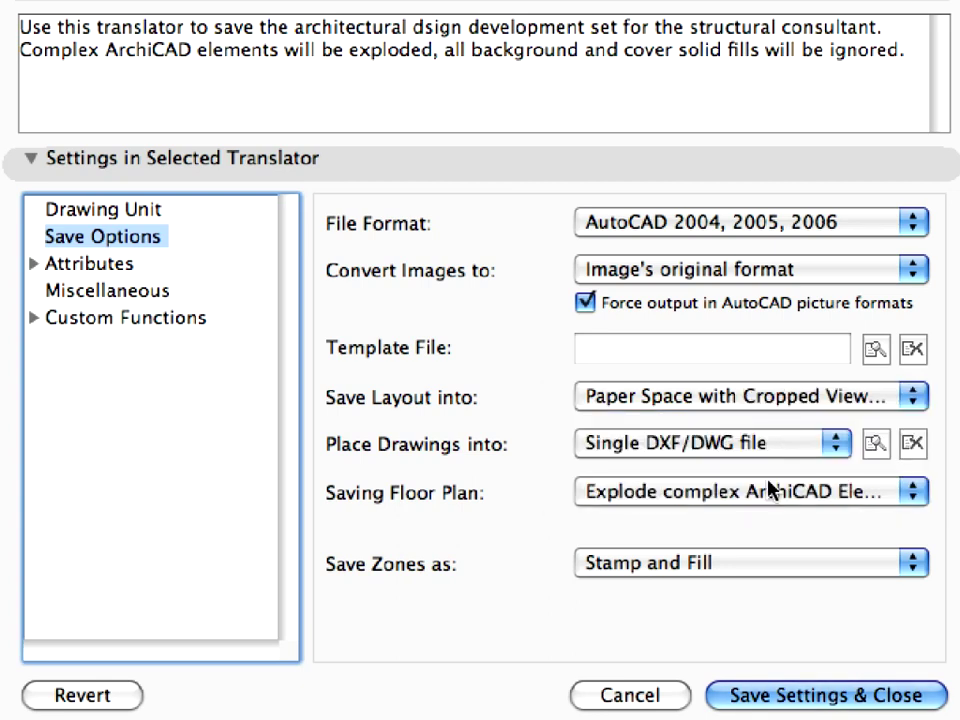
click(776, 563)
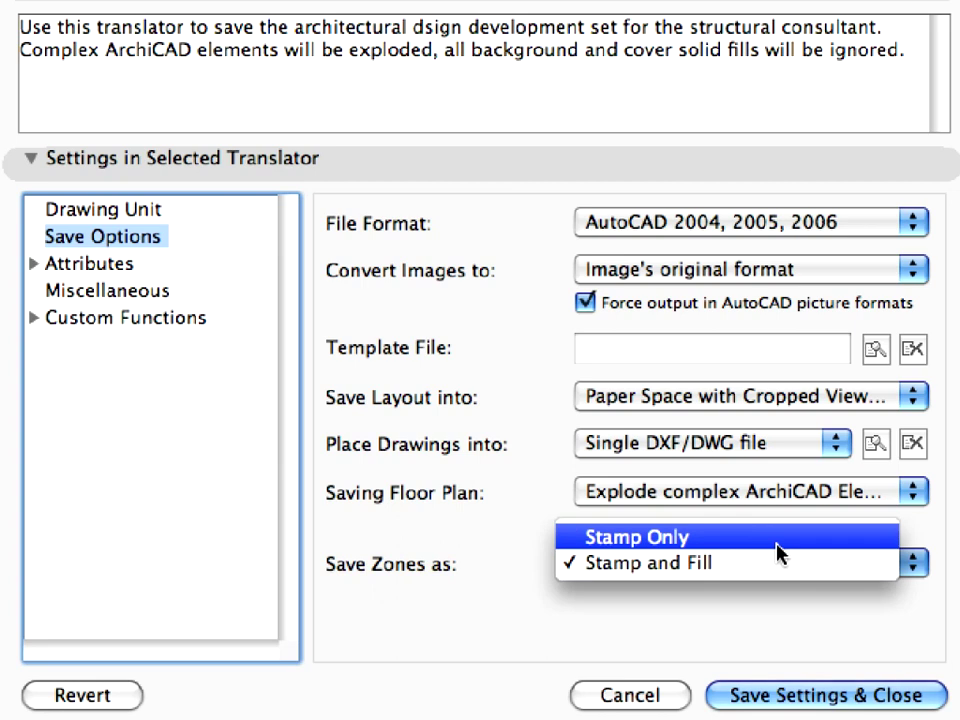
click(779, 552)
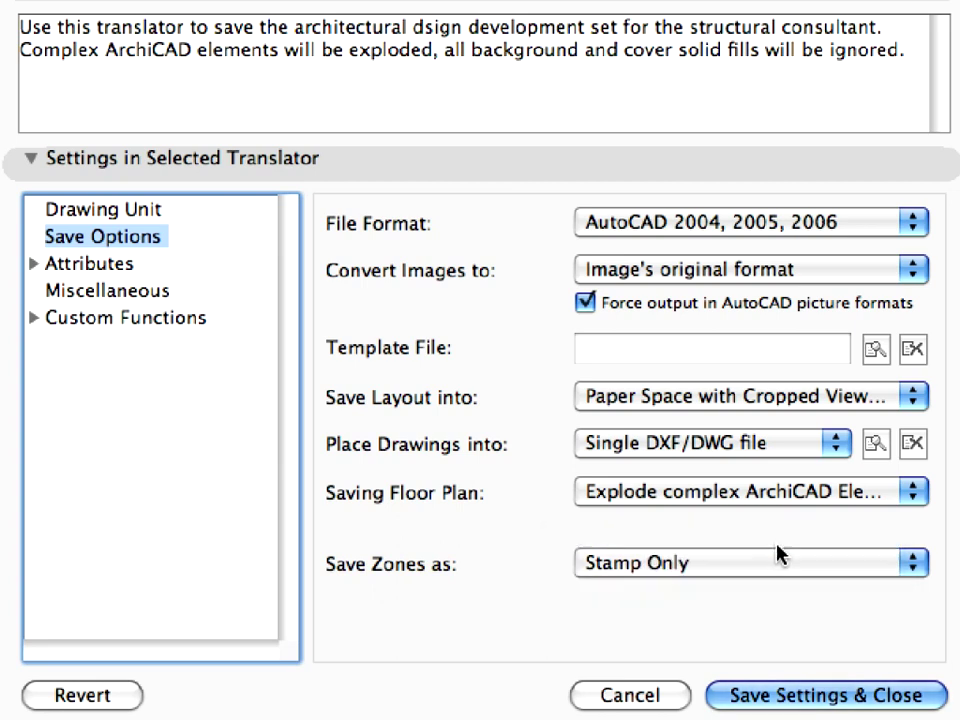
Step: Open the translator's Layers Methods page, keeping layers created according to ArchiCAD Layers
click(102, 270)
click(68, 293)
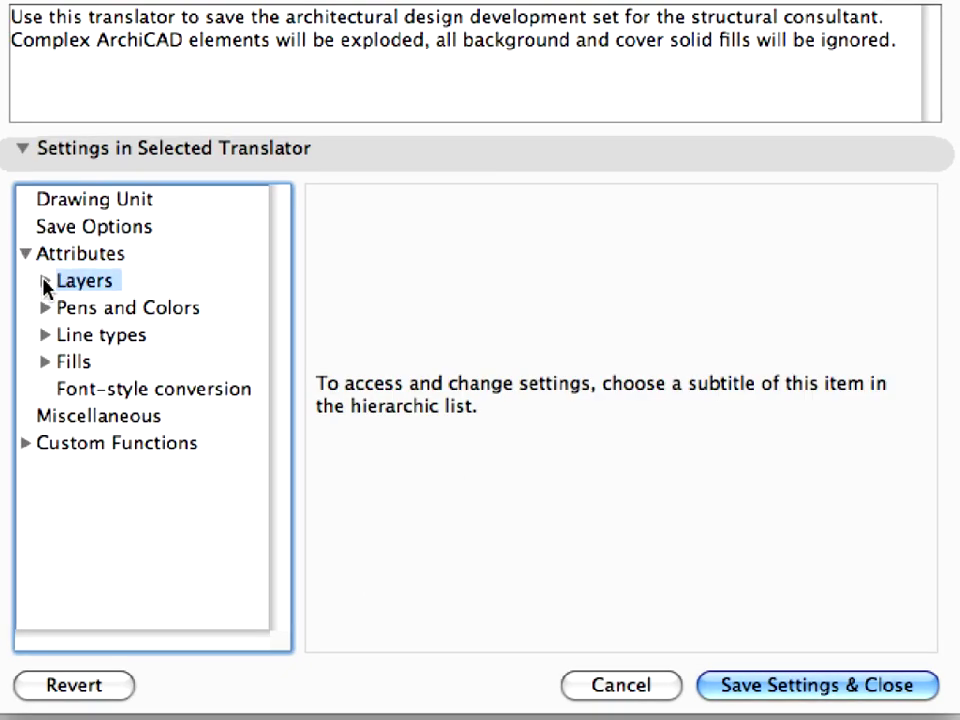
click(52, 293)
click(118, 310)
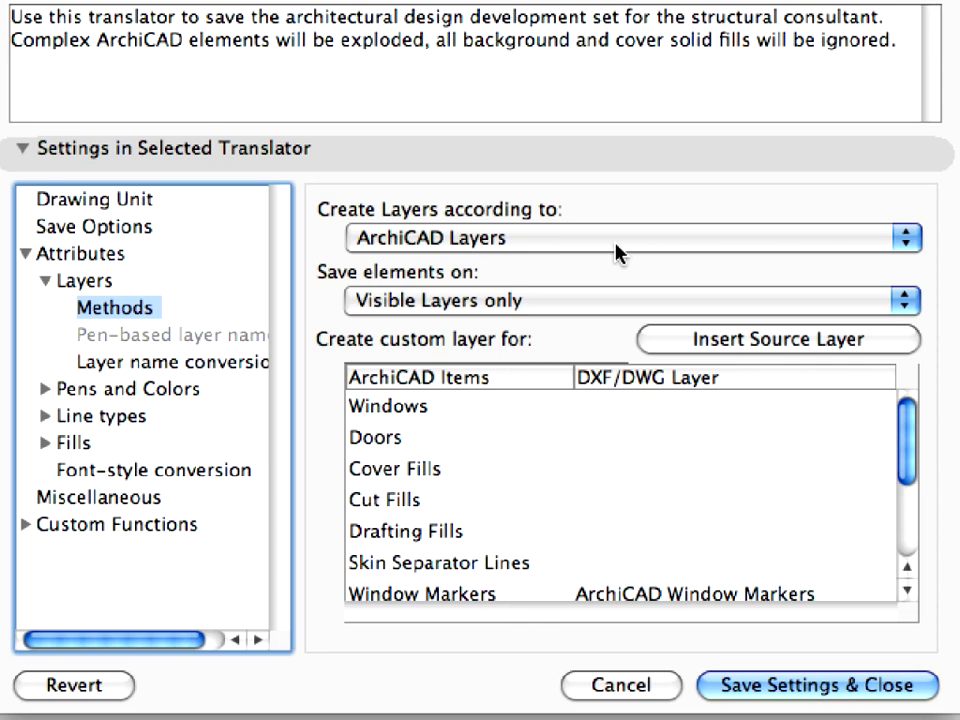
click(565, 247)
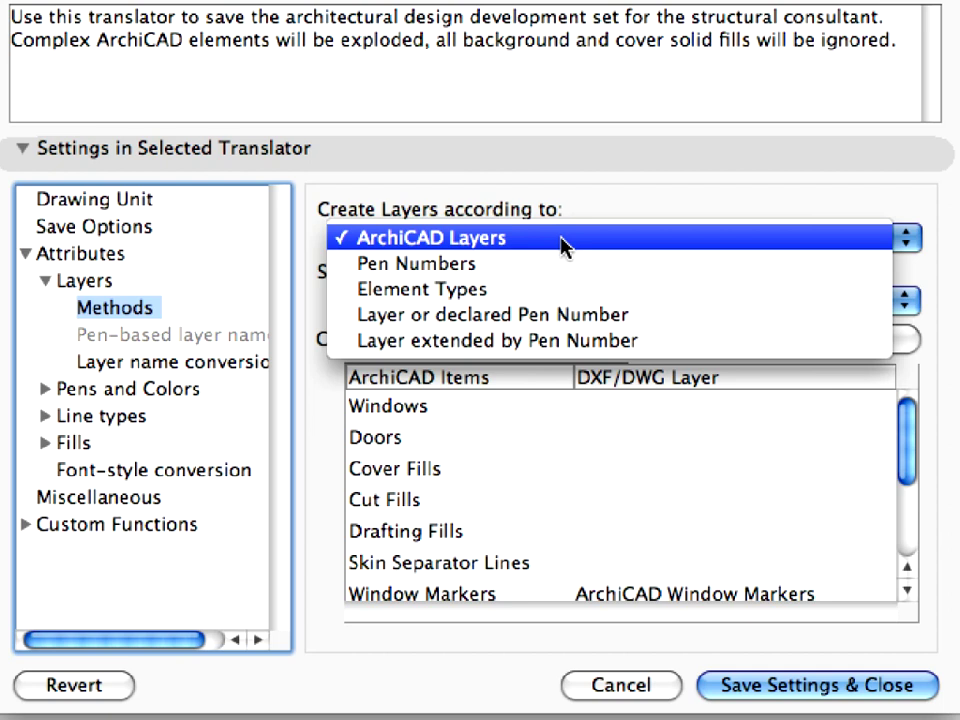
click(563, 247)
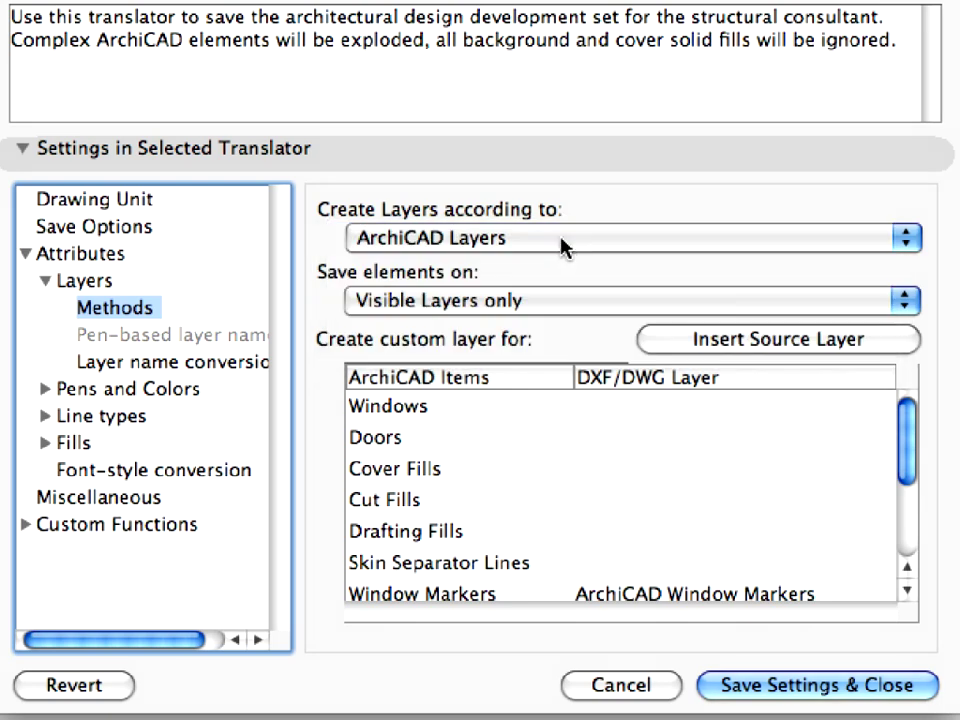
click(567, 300)
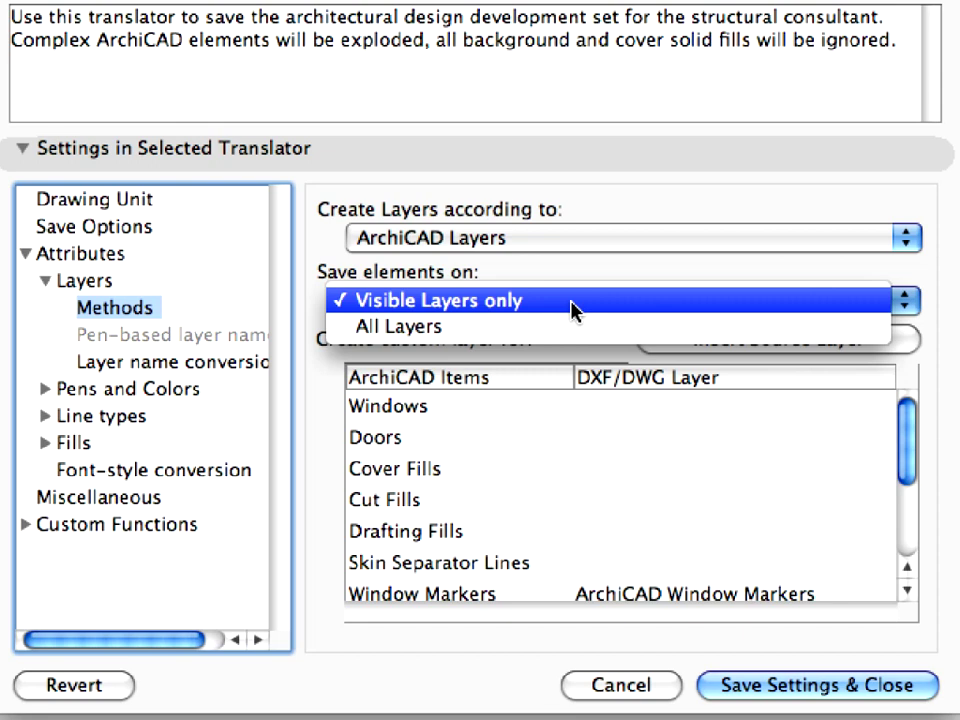
Step: Keep Visible Layers only and name the Windows and Doors DWG layers 'ArchiCAD Windows' and 'ArchiCAD Doors'
click(571, 310)
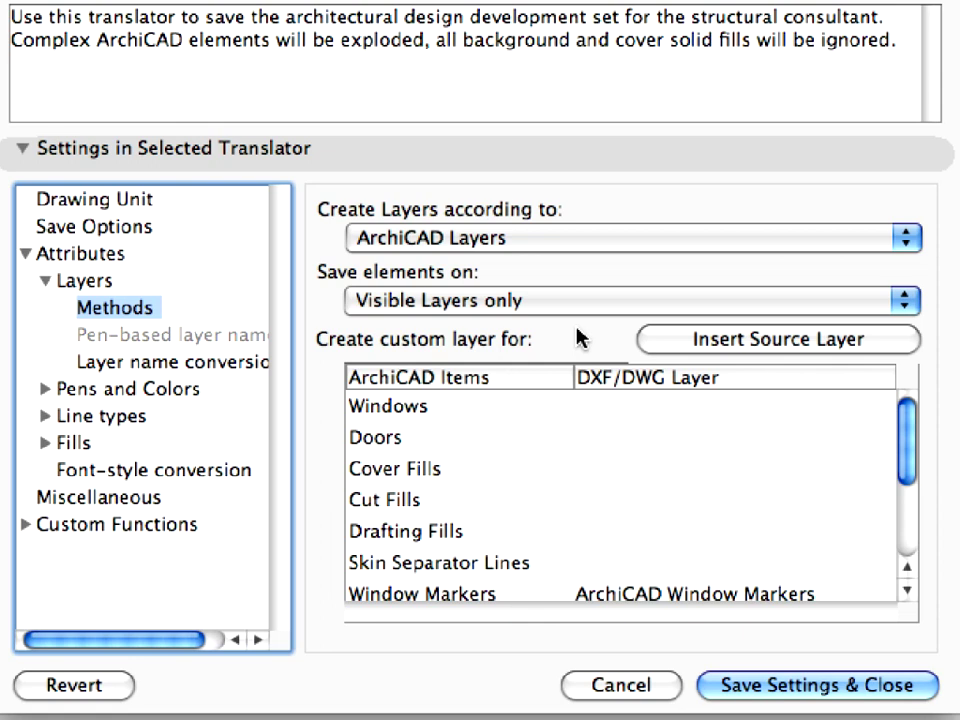
click(625, 408)
text(ArchiCAD )
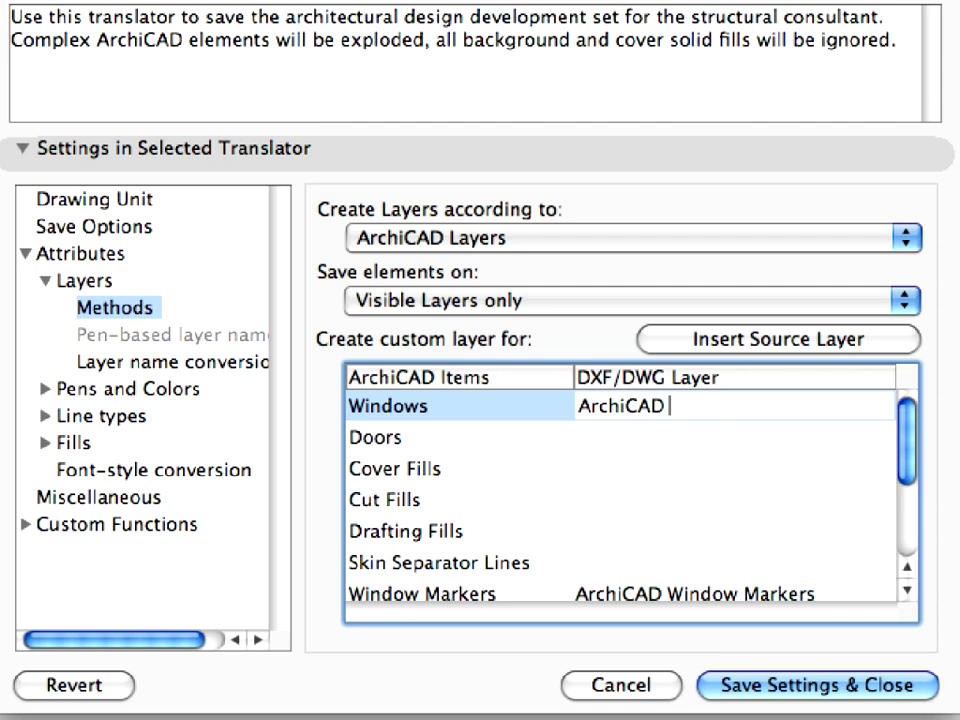
text(Windows)
key(Return)
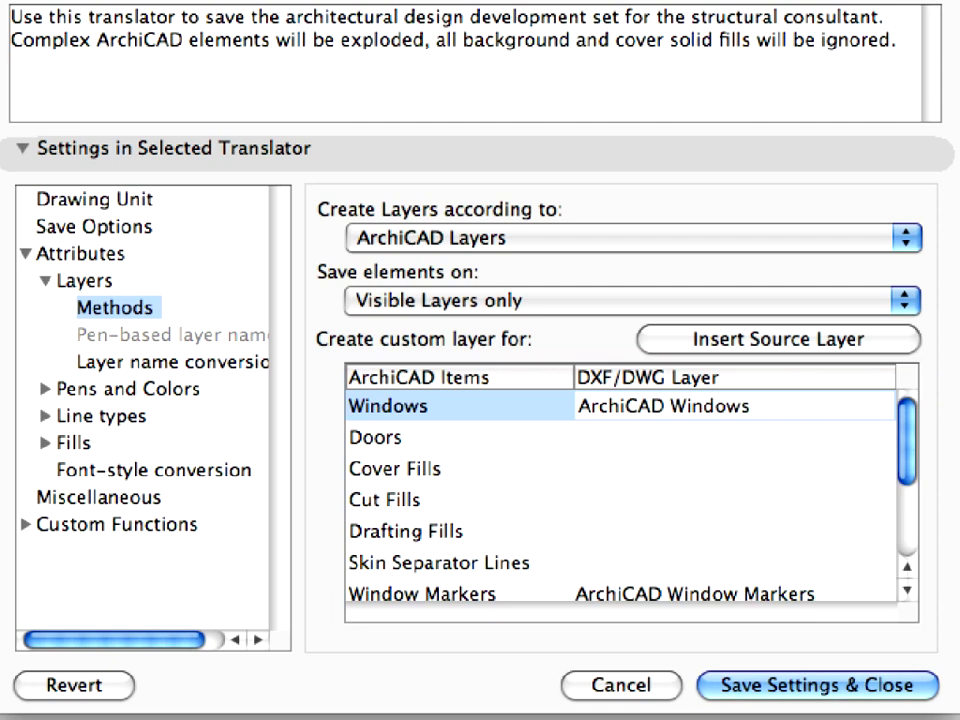
click(625, 437)
text(Ar)
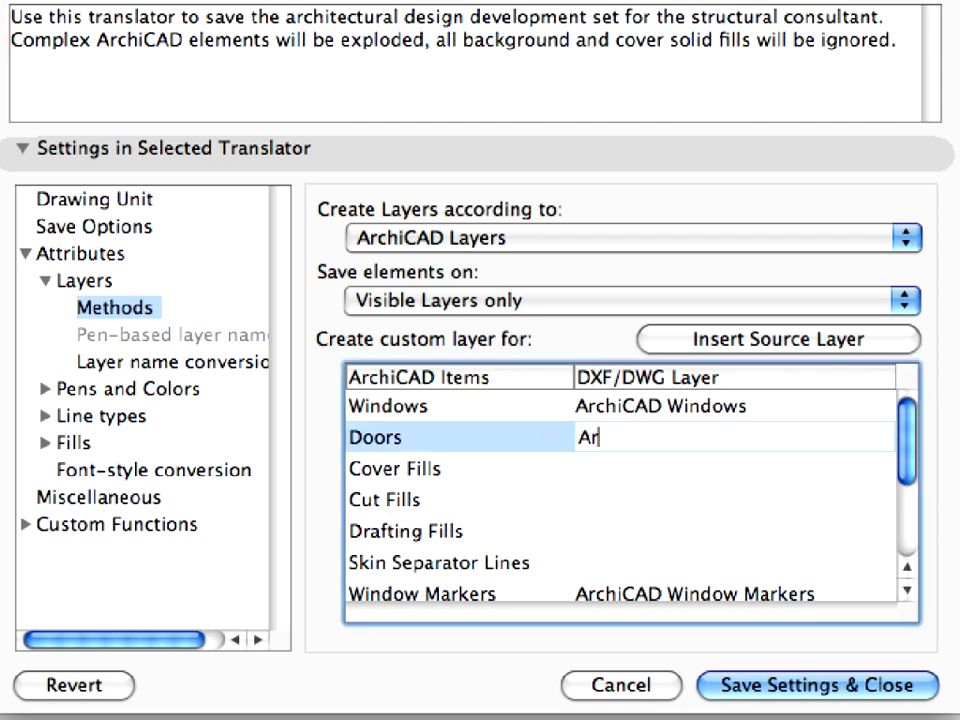
text(chiCAD Doors)
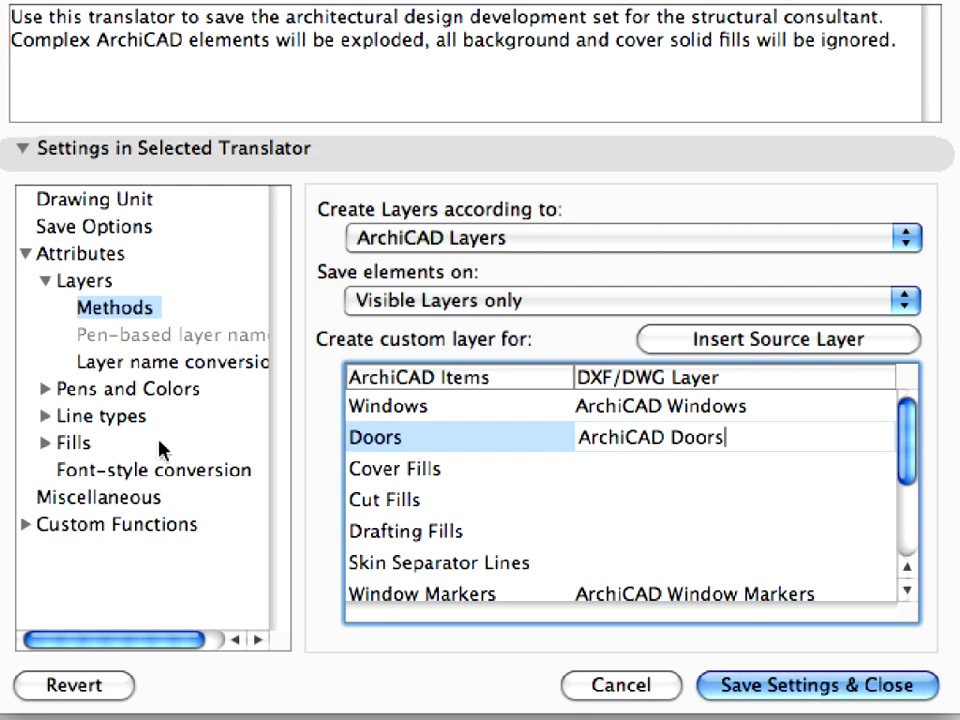
Step: On the Fills Methods page, stop exporting fill backgrounds as solid hatches, keeping all fills 'as is'
click(84, 443)
click(45, 443)
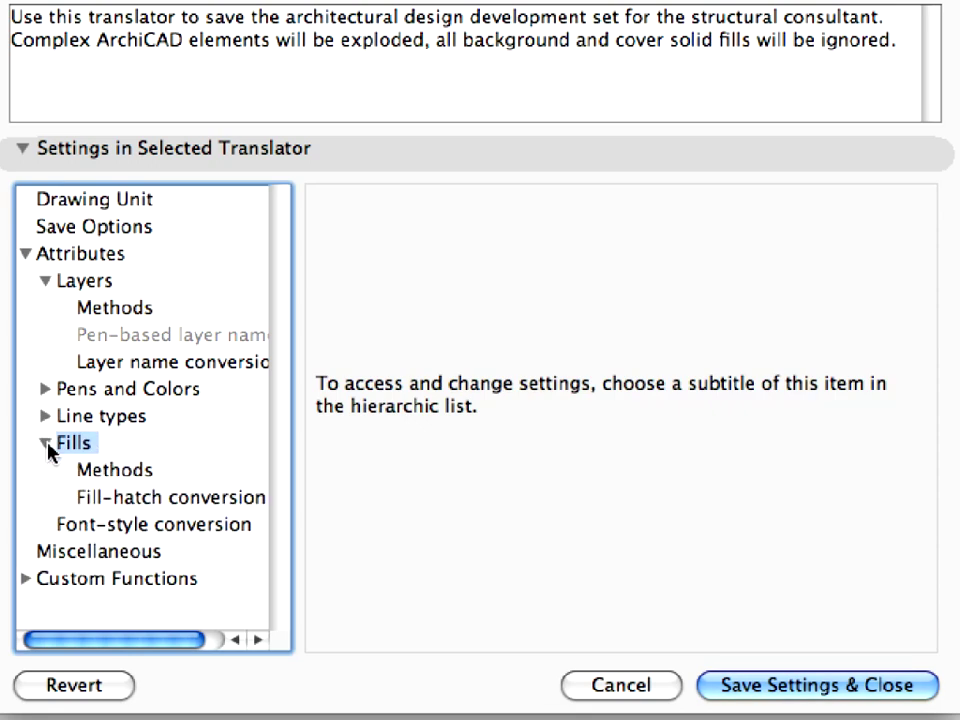
click(96, 476)
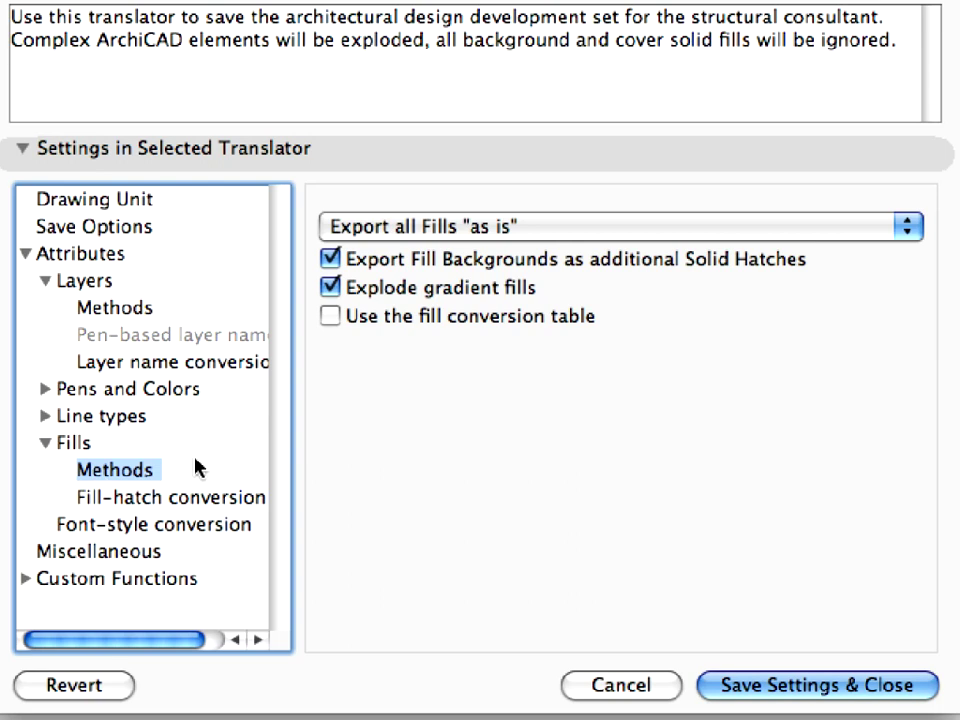
click(331, 262)
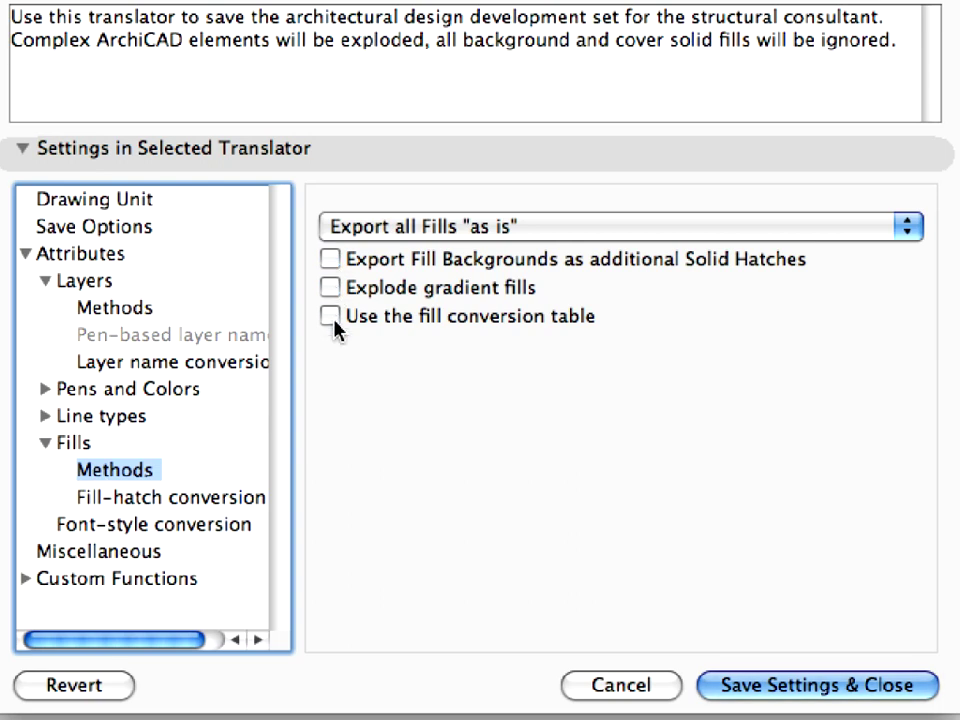
click(568, 228)
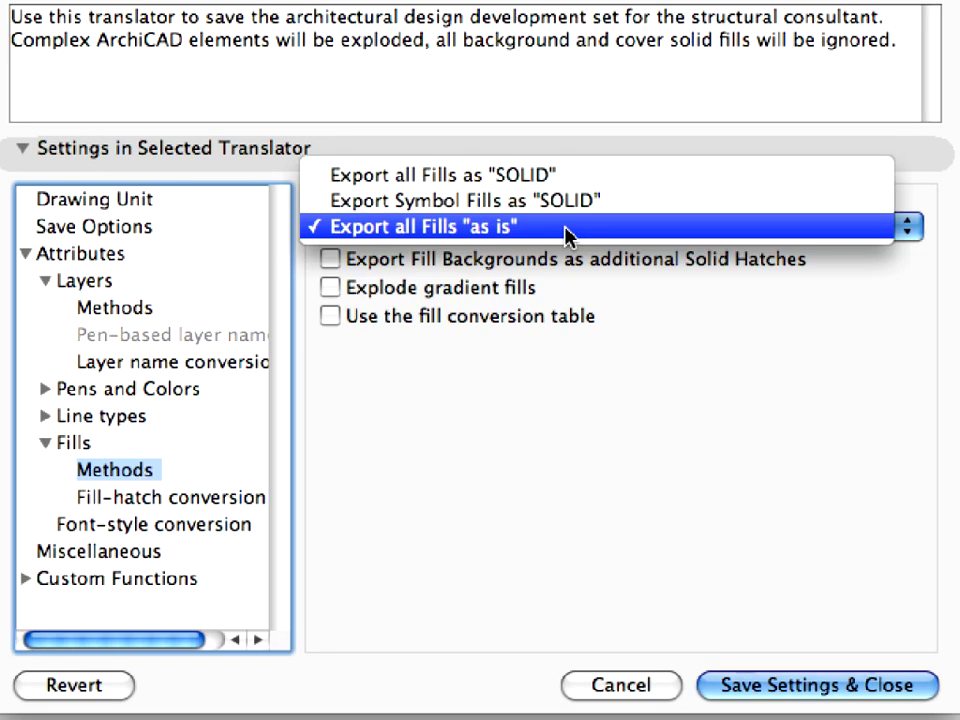
click(566, 232)
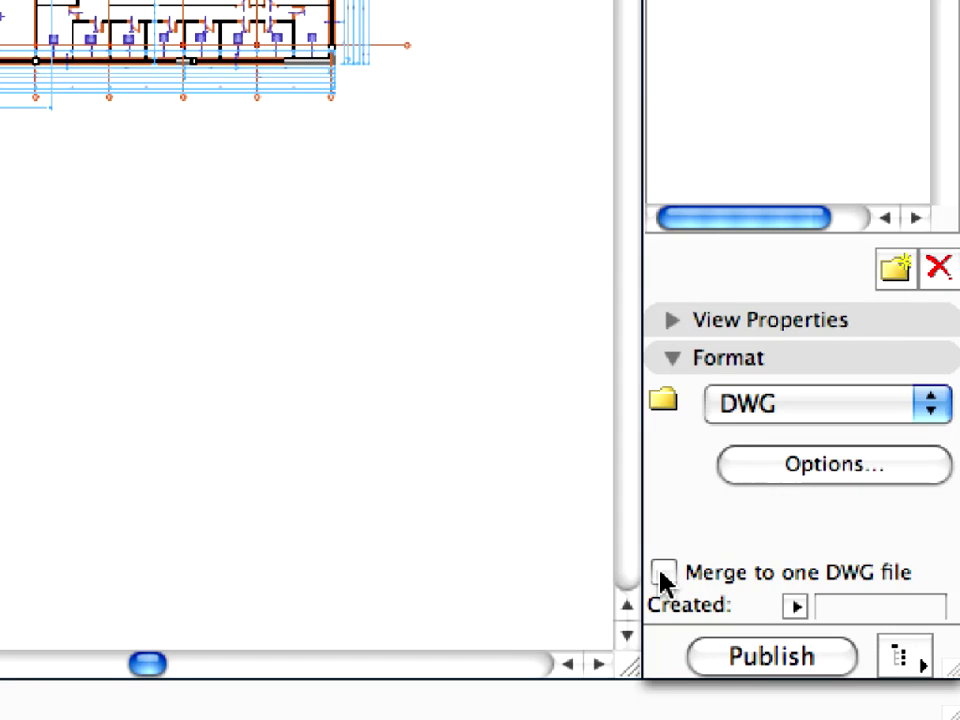
Step: Merge the DWG output into one file and reselect the 0202-Arch DD Stories folder
click(663, 573)
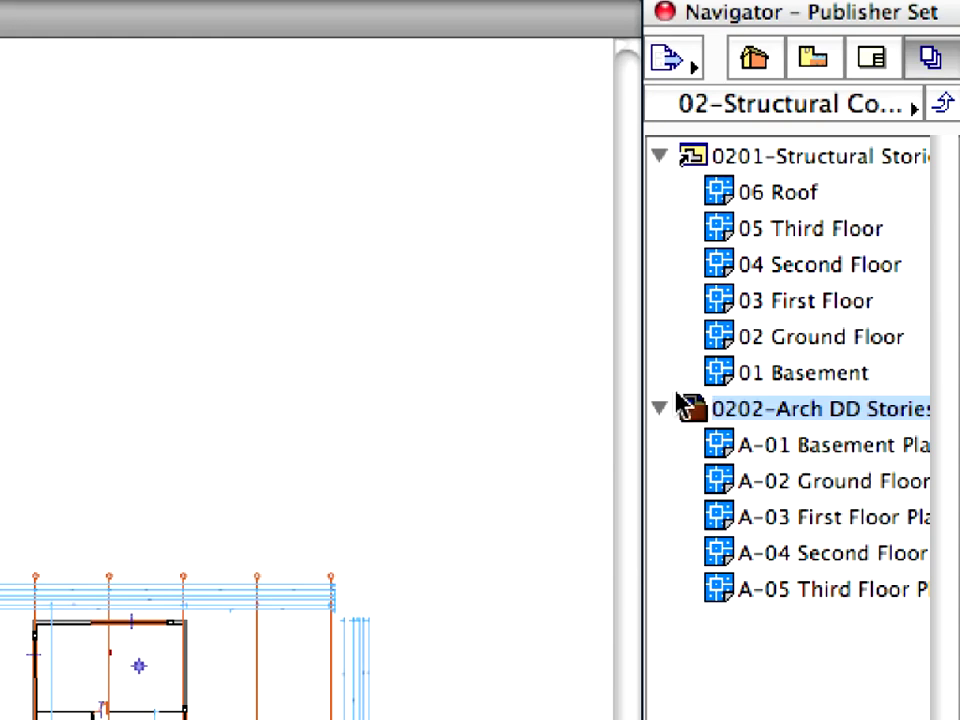
click(686, 446)
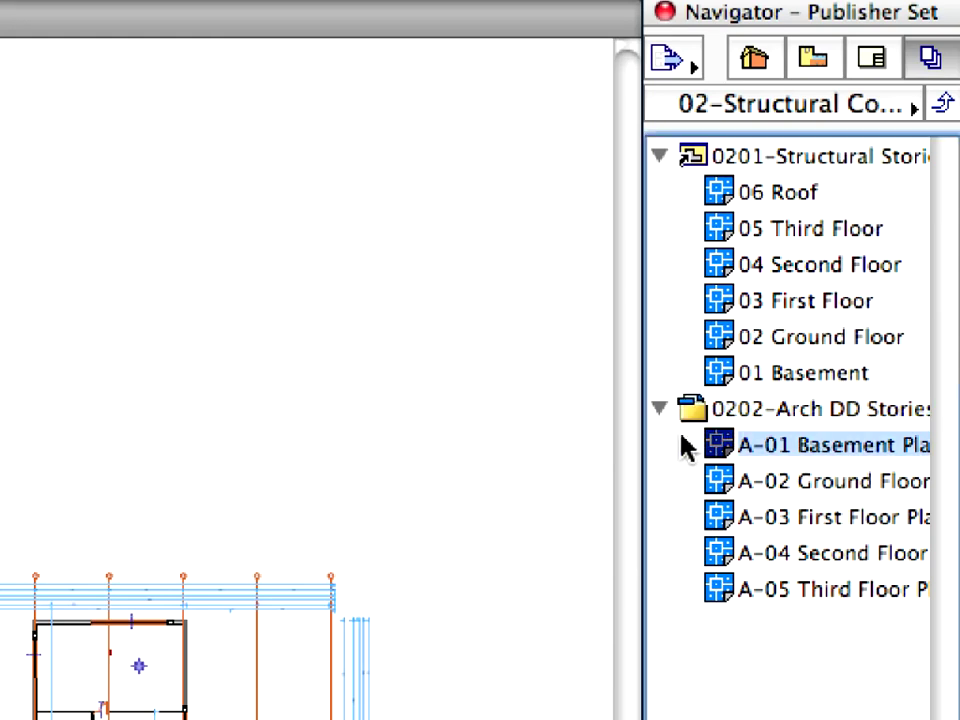
click(754, 409)
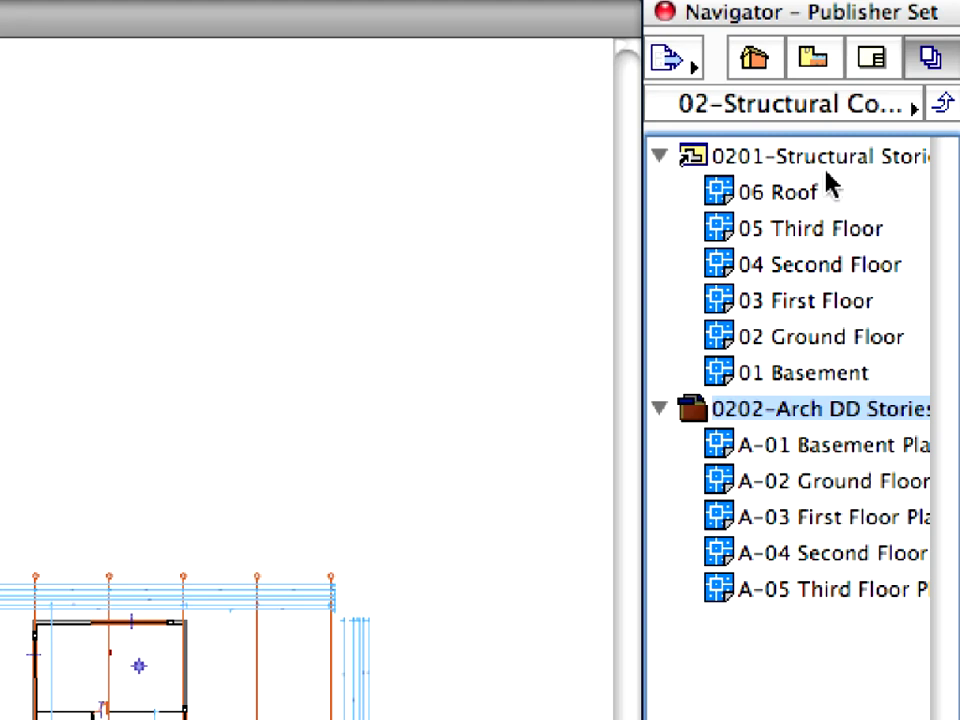
Step: Show the Publisher Sets list in the Navigator and select 02-Structural Consultant
click(835, 110)
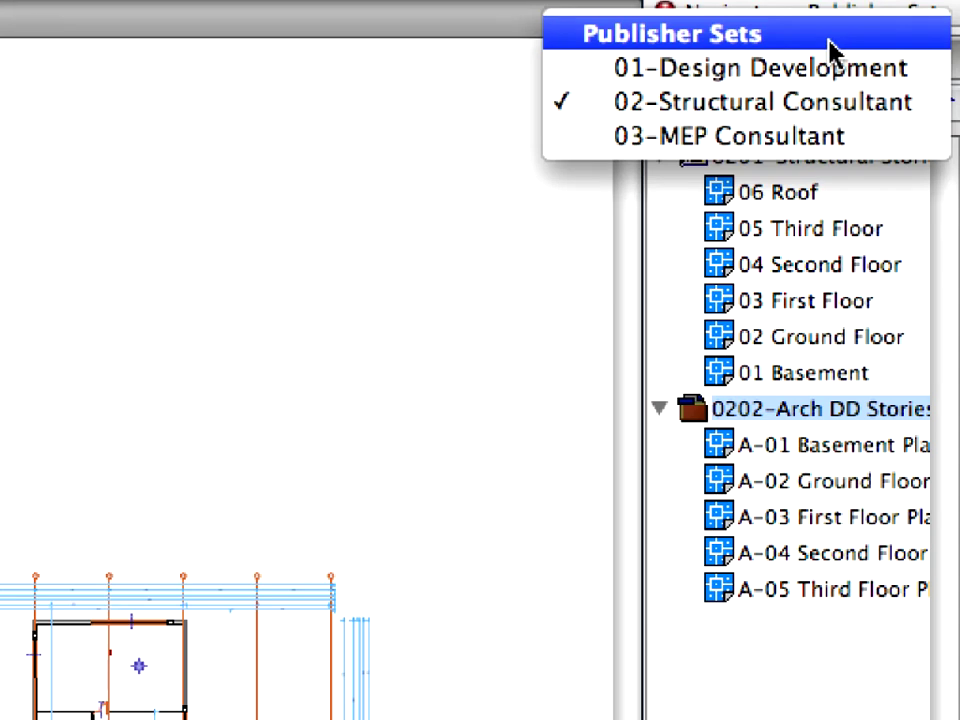
click(893, 36)
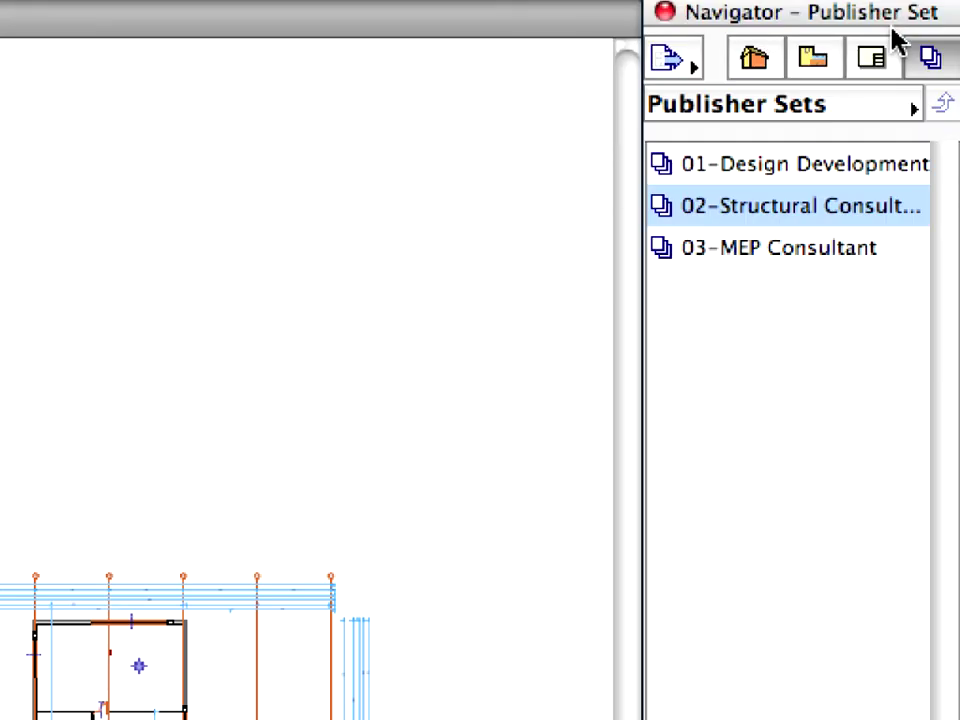
click(739, 208)
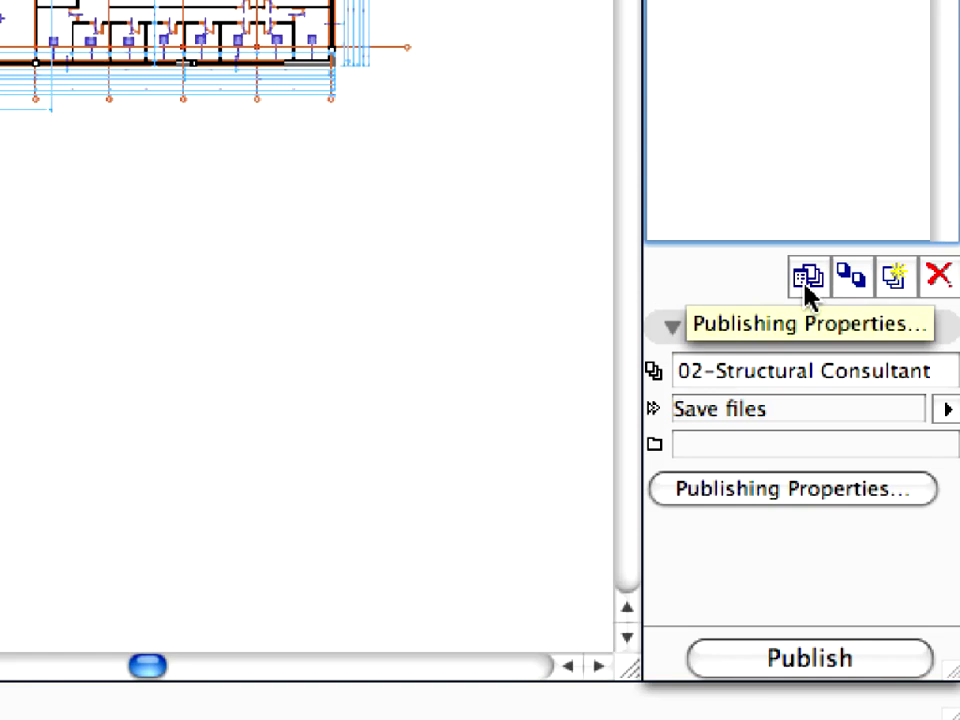
Step: Save the set's files into a new 'Step 1 - DWG Export' folder with a real folder structure
click(806, 280)
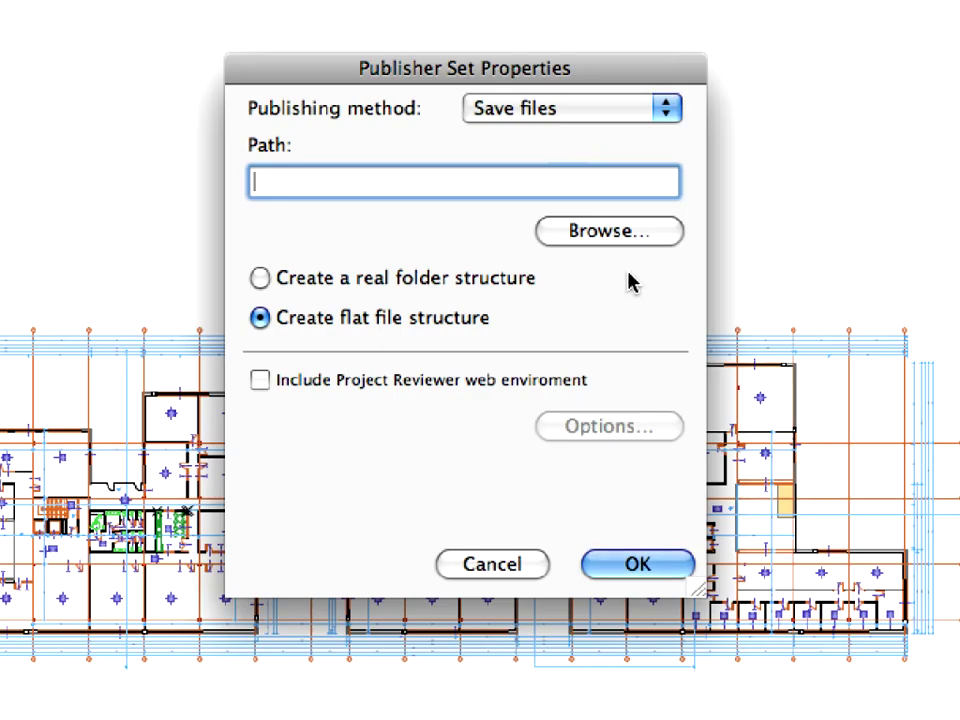
click(662, 240)
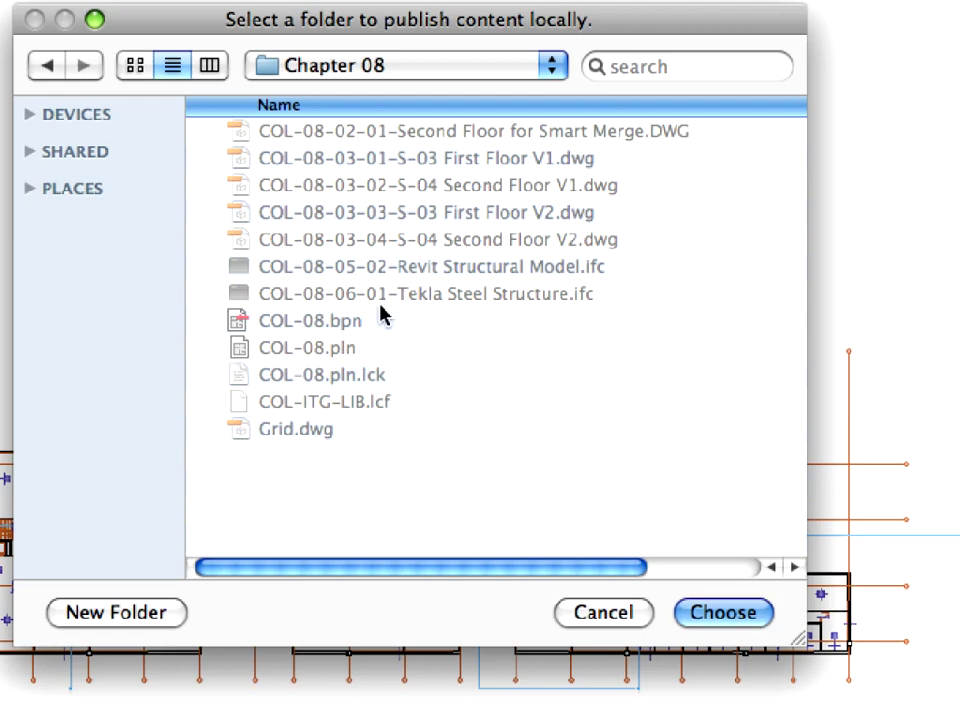
click(168, 617)
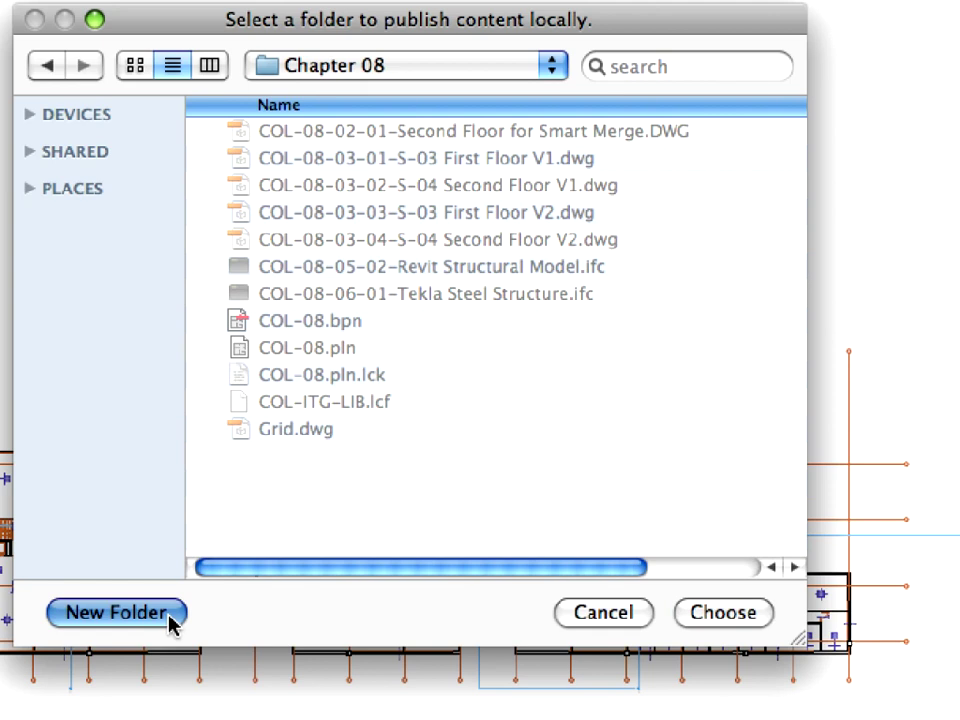
text(Step 1 - D)
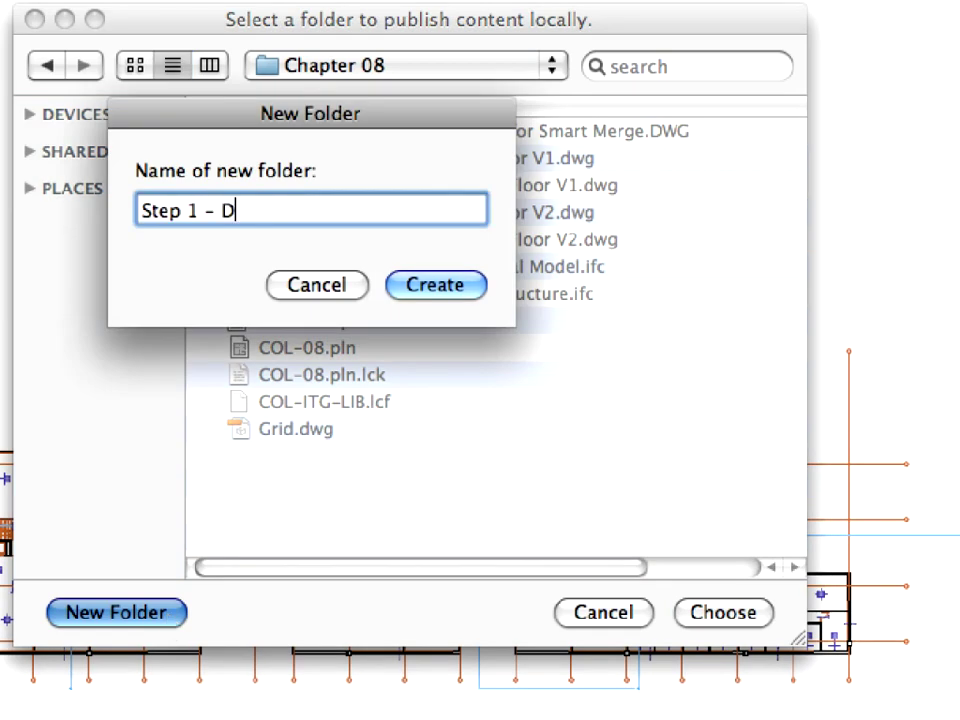
text(WG Export)
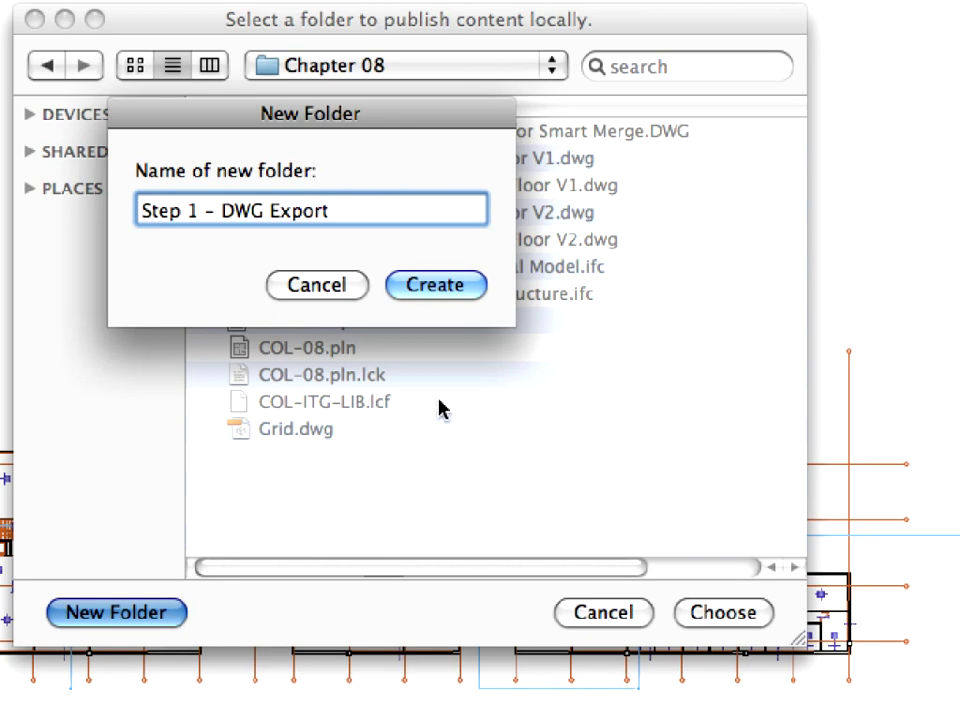
click(470, 286)
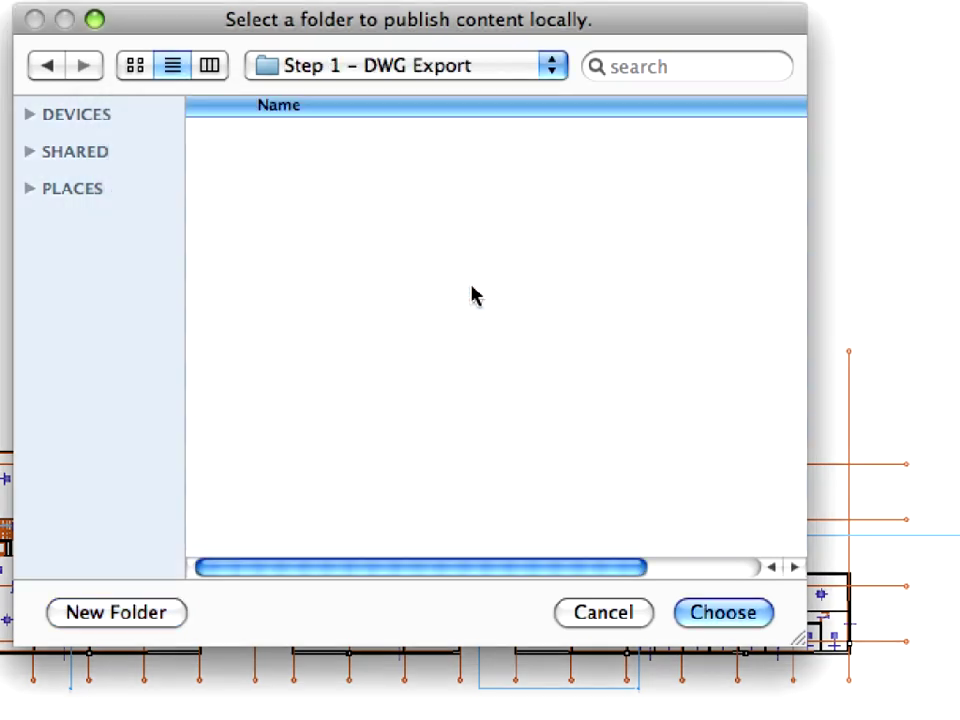
click(729, 614)
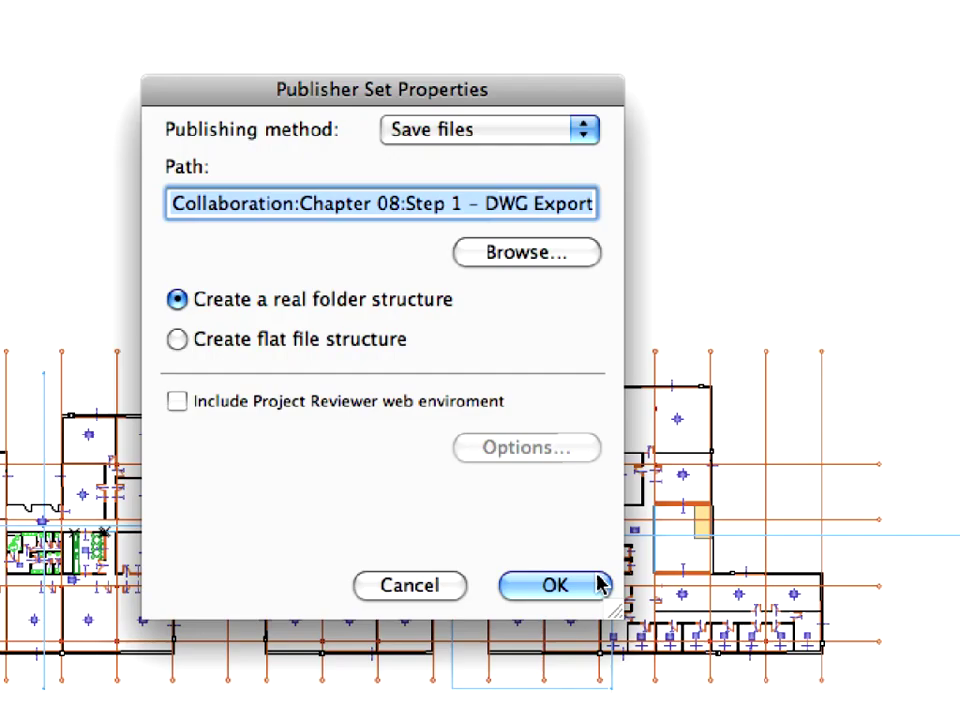
click(595, 588)
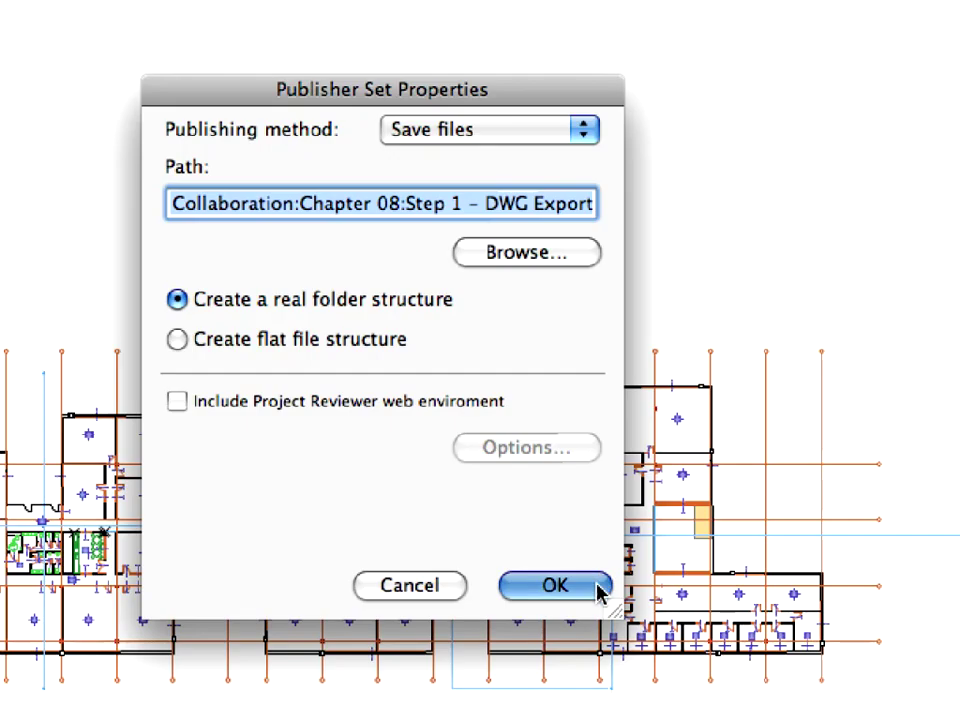
Step: Publish the 02-Structural Consultant set and close the report once every item shows Saved
click(600, 590)
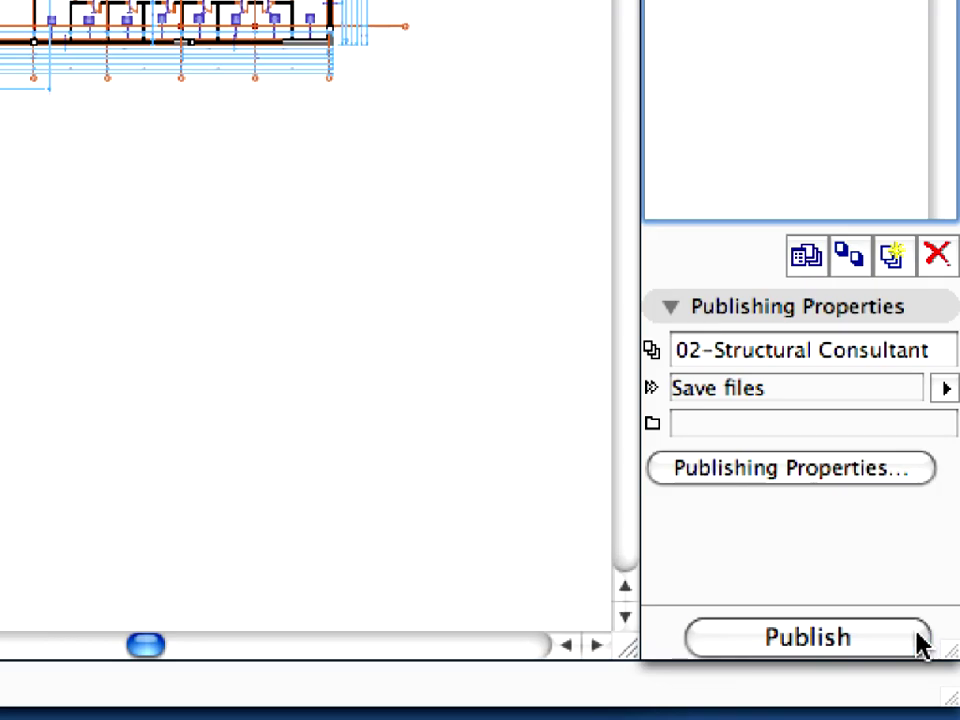
click(918, 640)
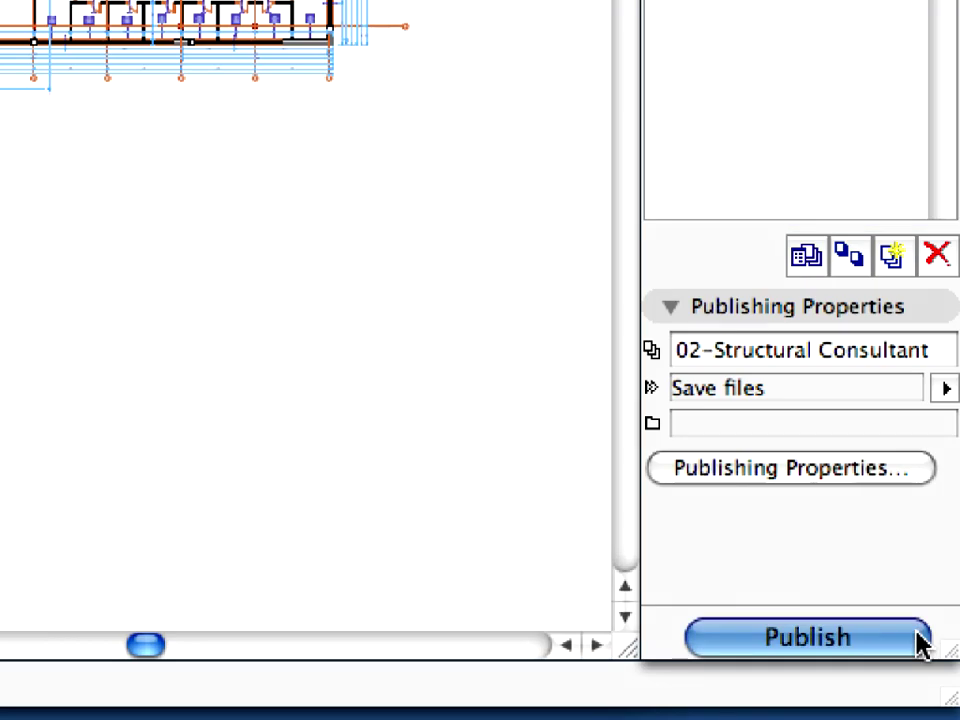
click(918, 640)
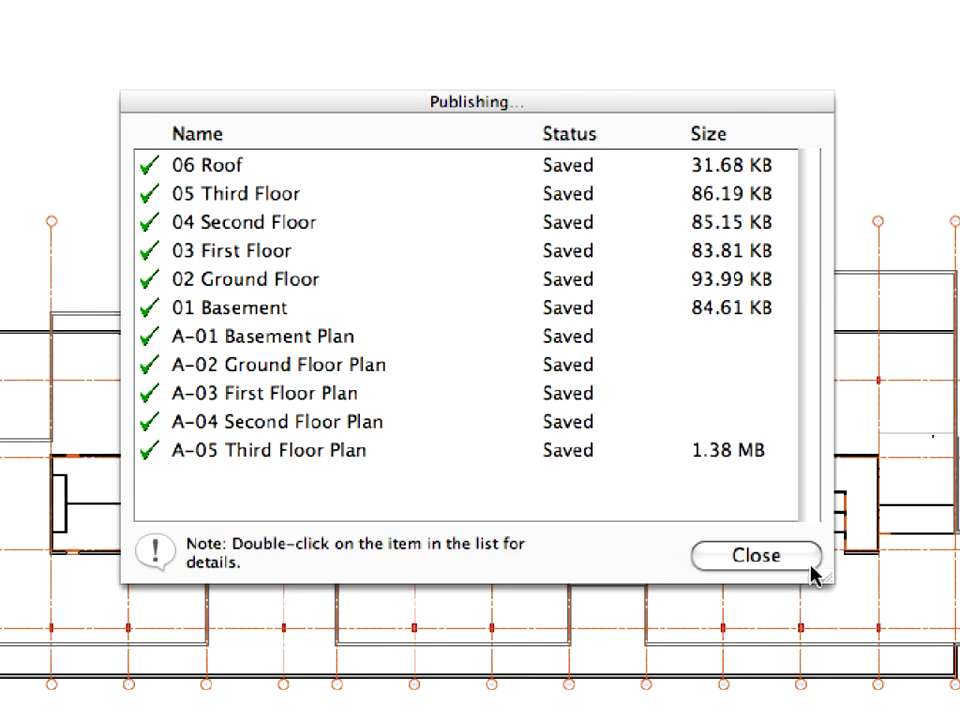
click(810, 565)
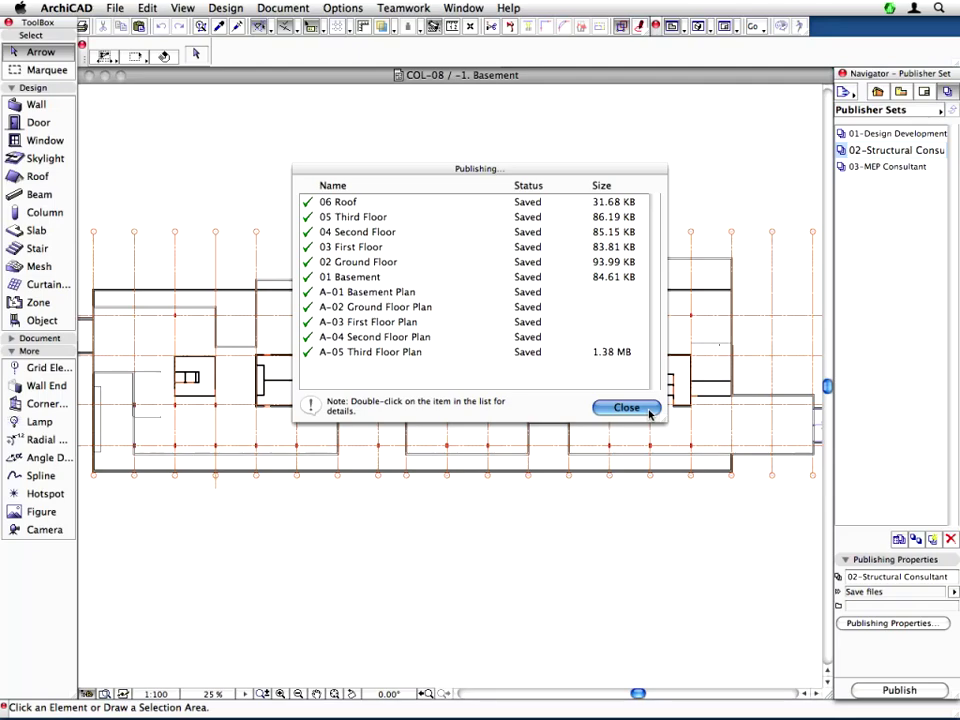
Step: Open the Step 1 - DWG Export folder and expand 0201-Structural Stories to list its drawings
click(648, 410)
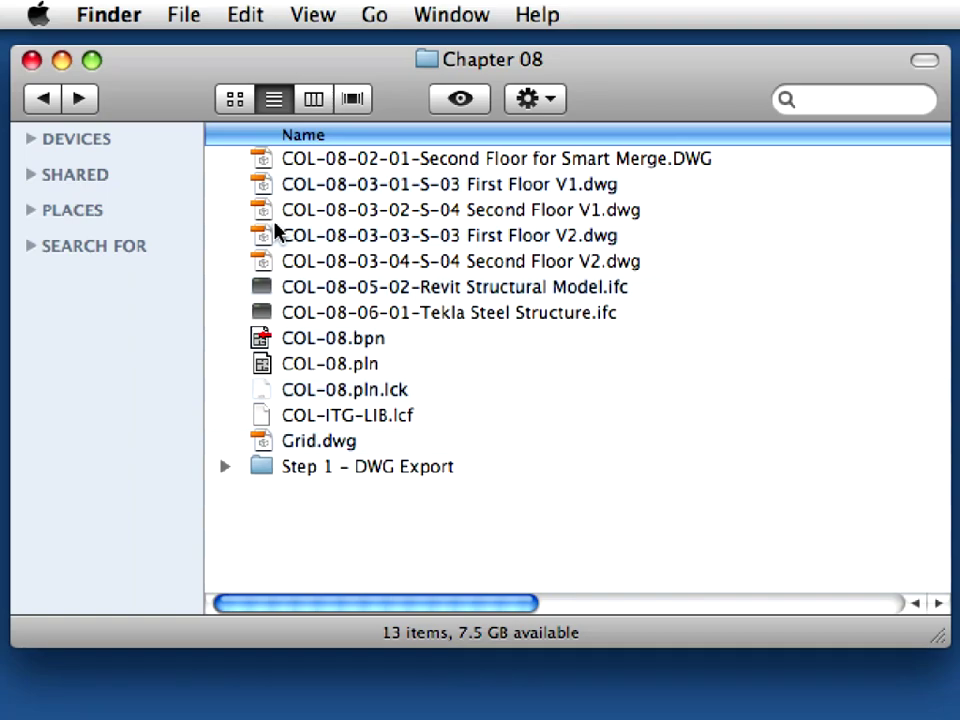
click(346, 467)
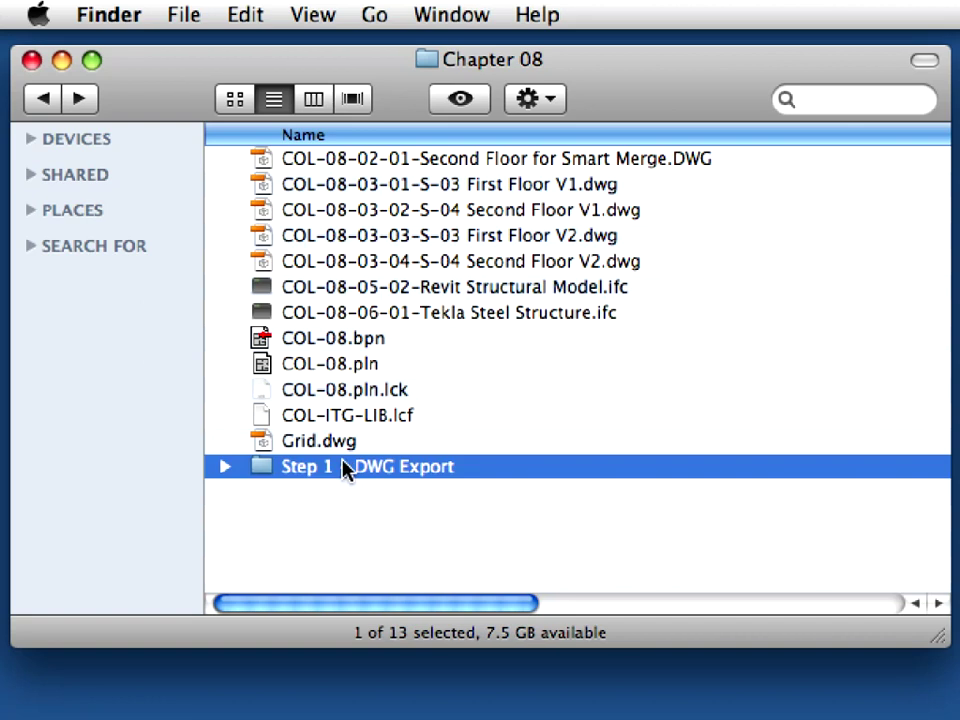
double_click(337, 470)
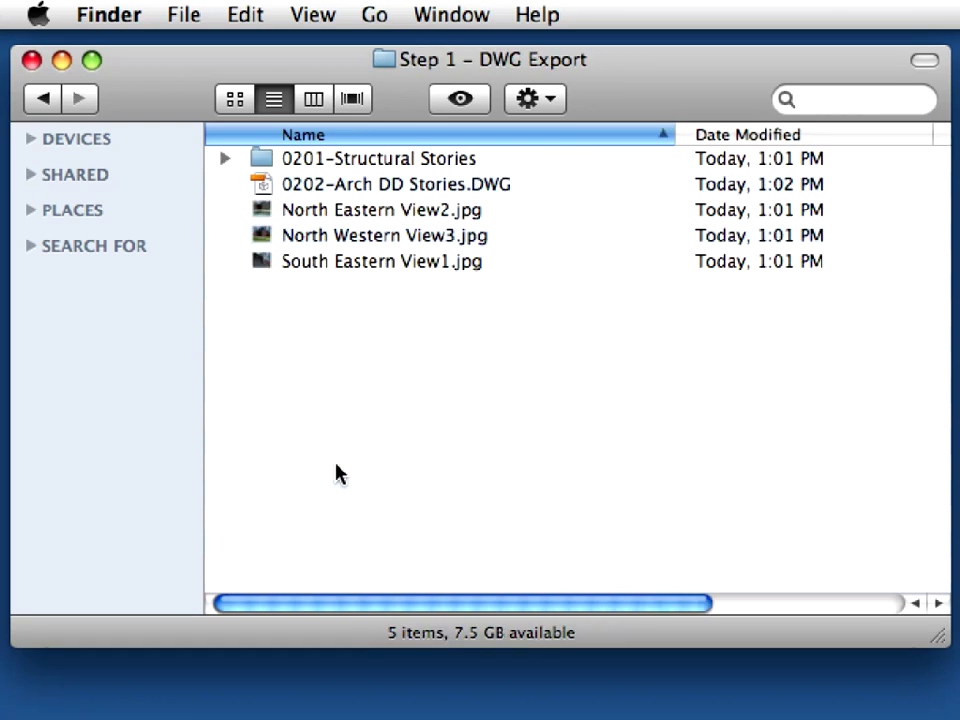
click(293, 165)
click(225, 160)
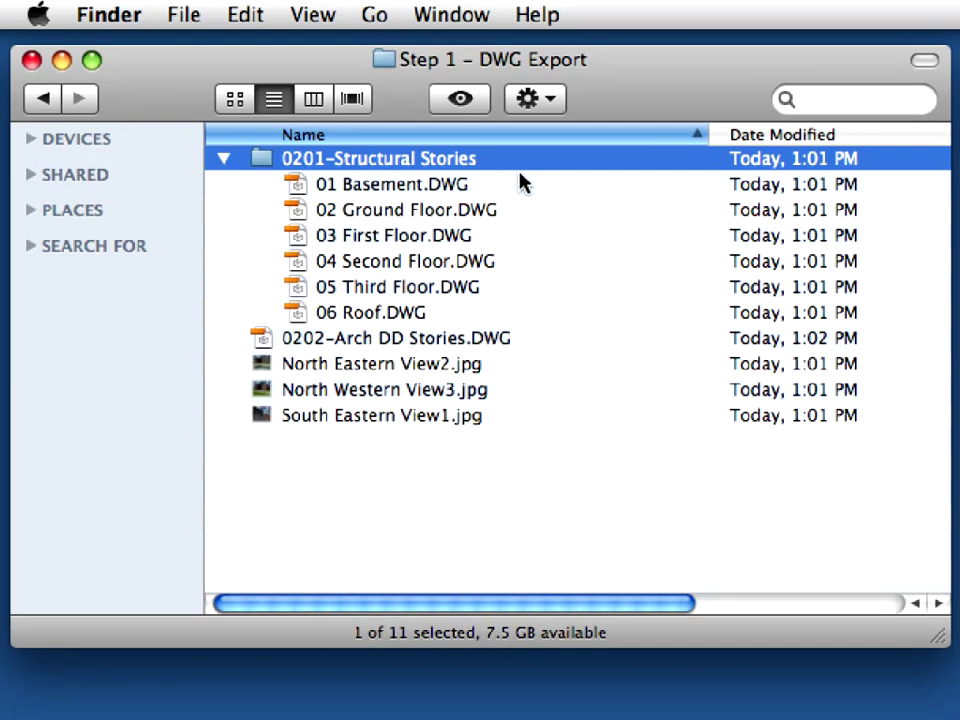
Step: Inspect the exported 0202-Arch DD Stories.DWG and the three JPEG views, then reselect 0201-Structural Stories
click(553, 340)
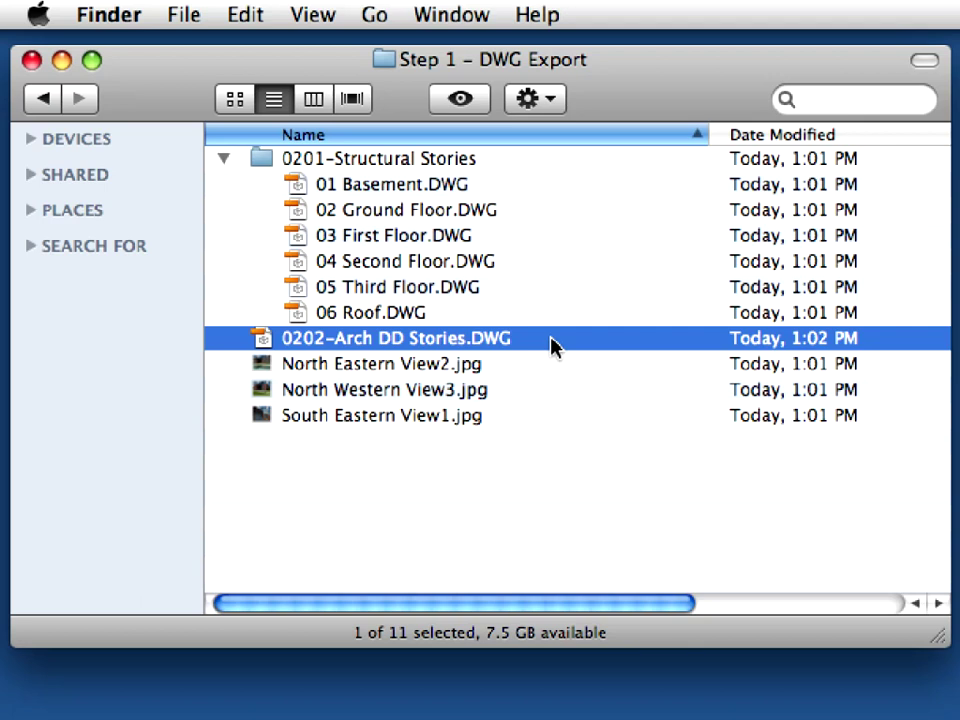
click(499, 366)
click(503, 392)
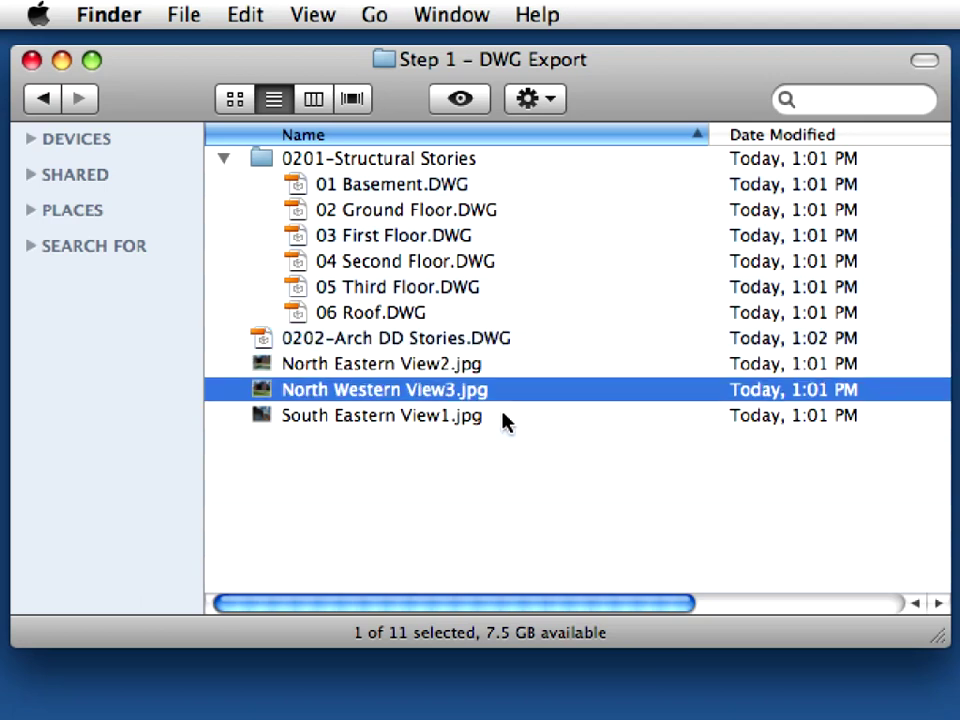
click(505, 420)
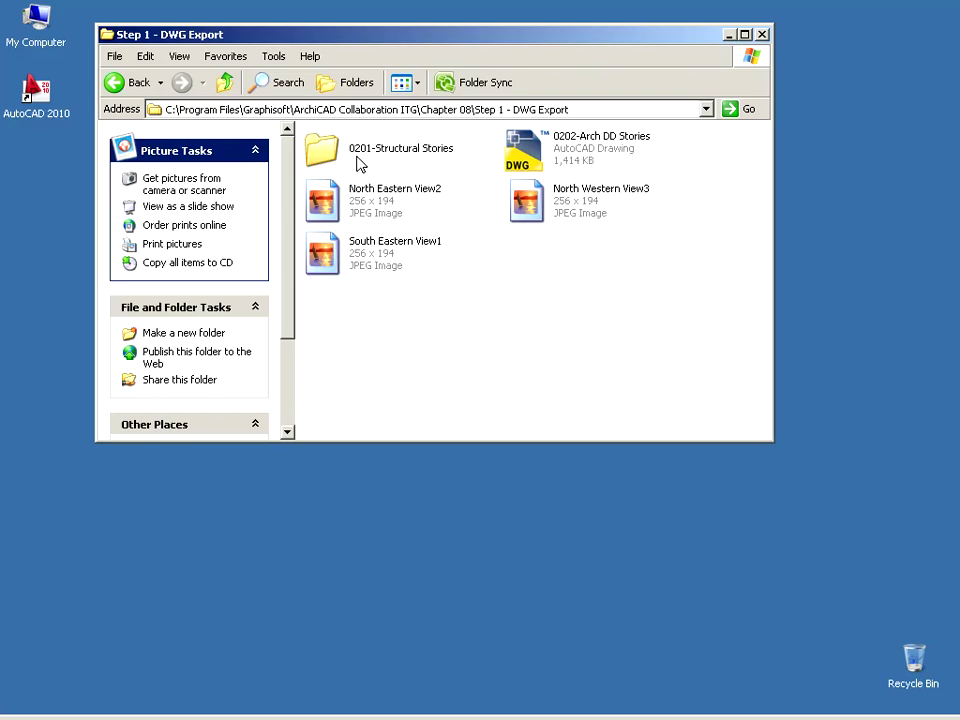
click(378, 155)
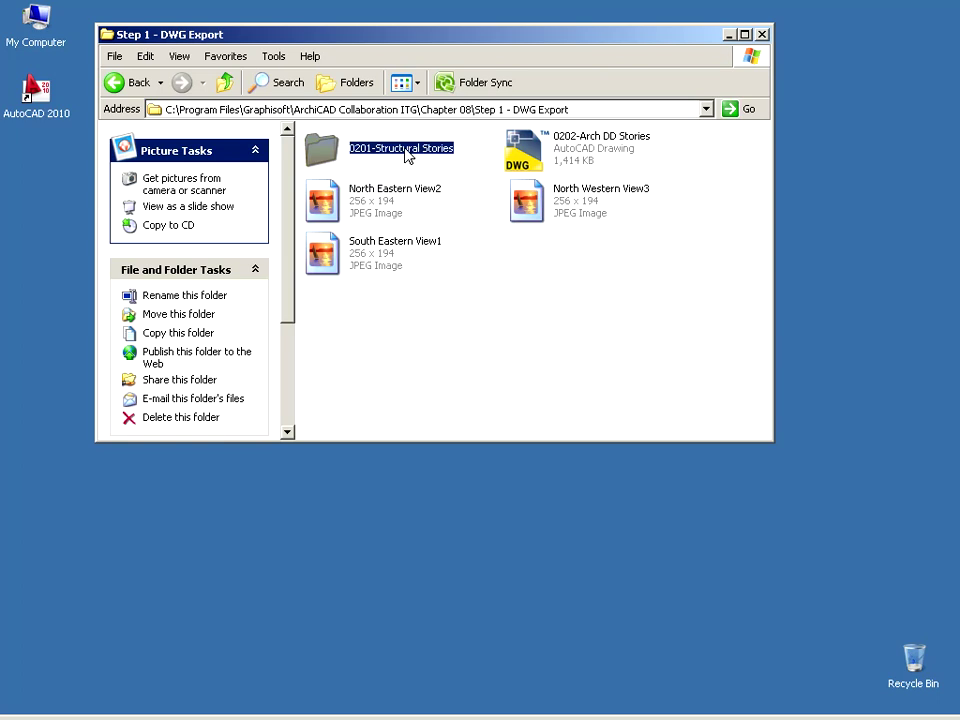
Step: Open the 04 Second Floor drawing from 0201-Structural Stories in AutoCAD 2010
mouse_move(408, 156)
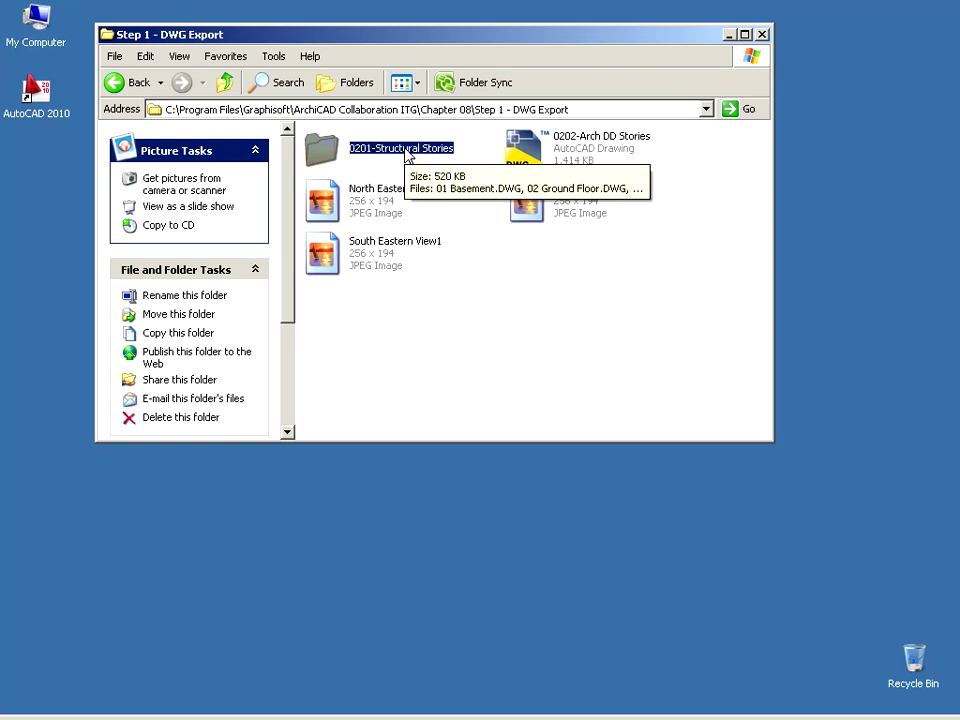
double_click(408, 156)
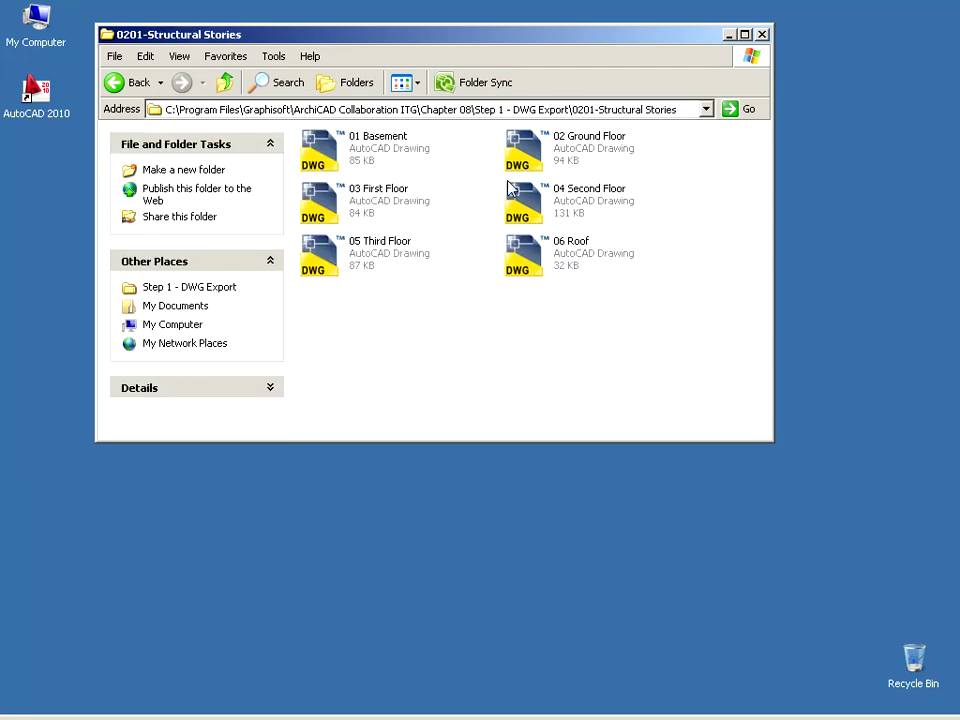
click(582, 205)
right_click(599, 200)
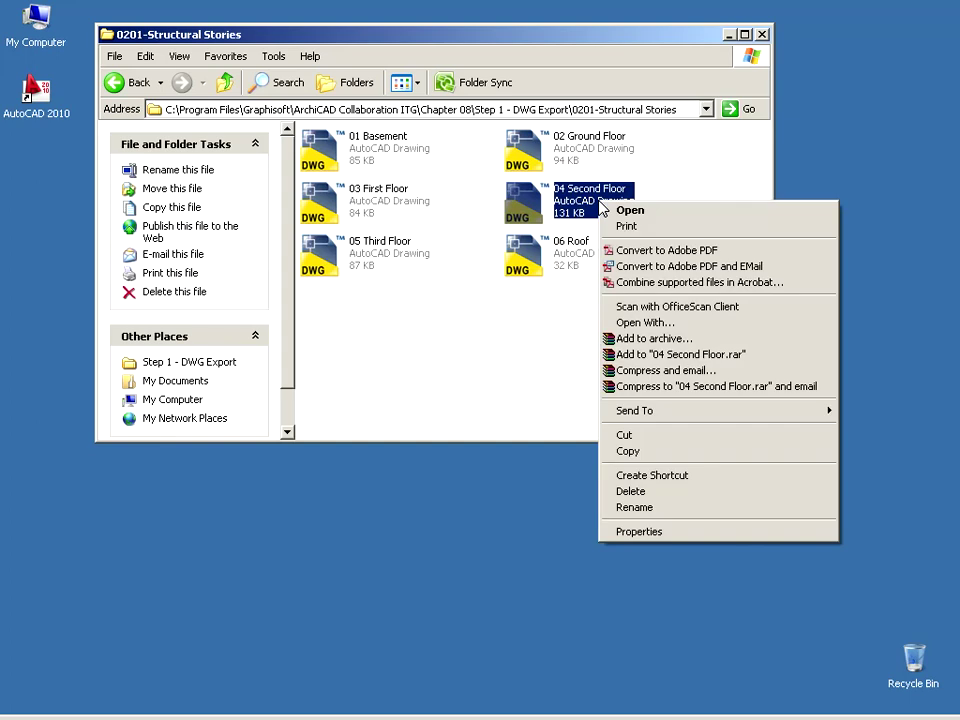
click(730, 218)
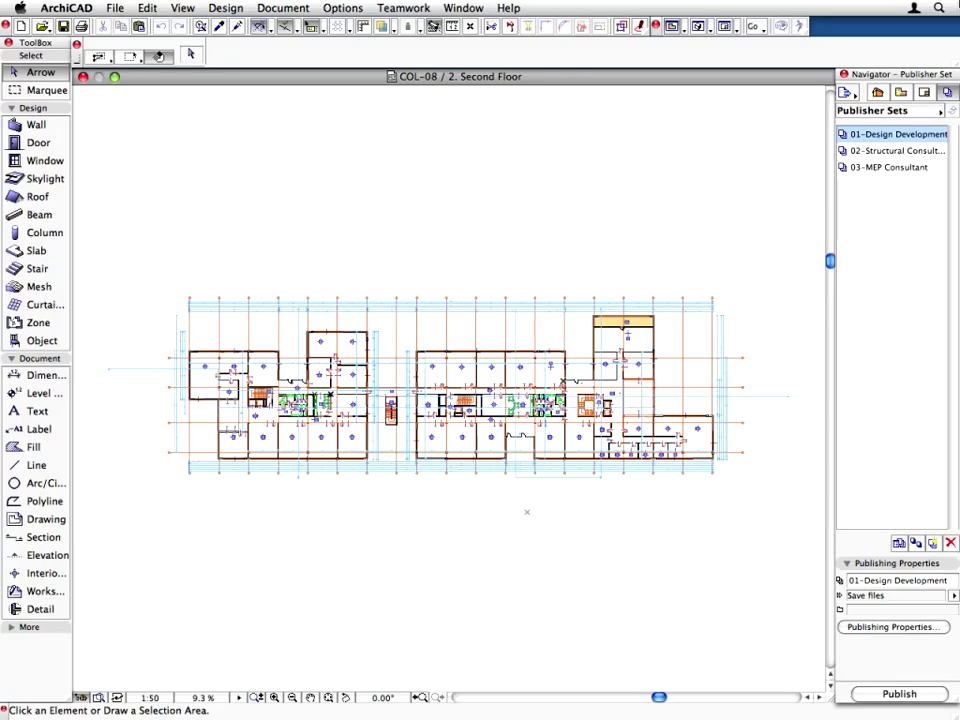
Step: Open the 04 Second Floor view from the 02-Structural Consultant set and pan across the plan
click(910, 152)
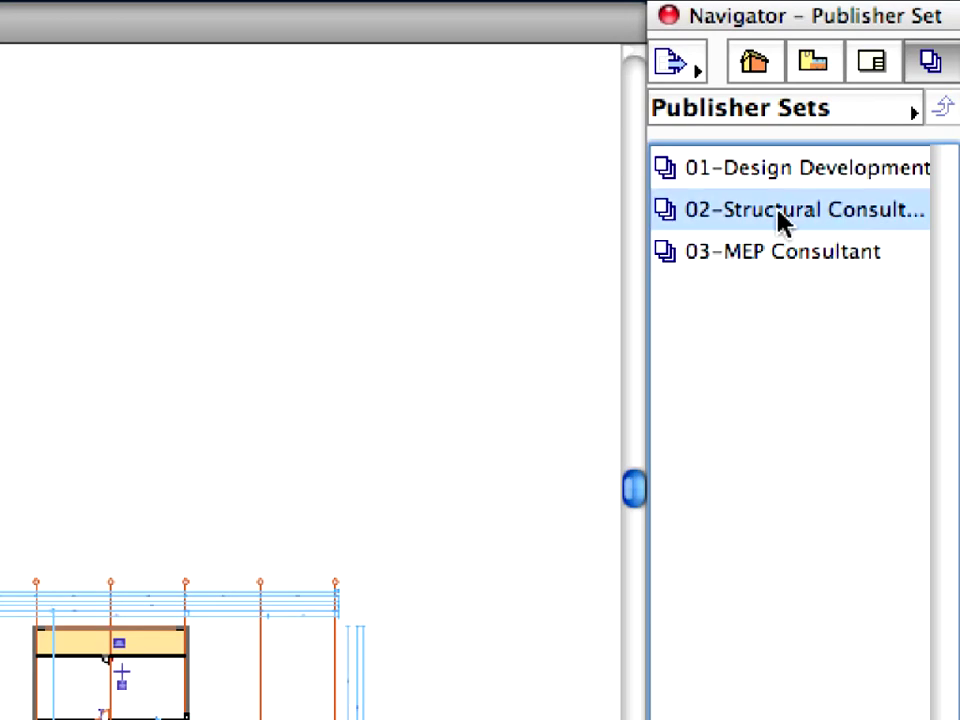
double_click(783, 222)
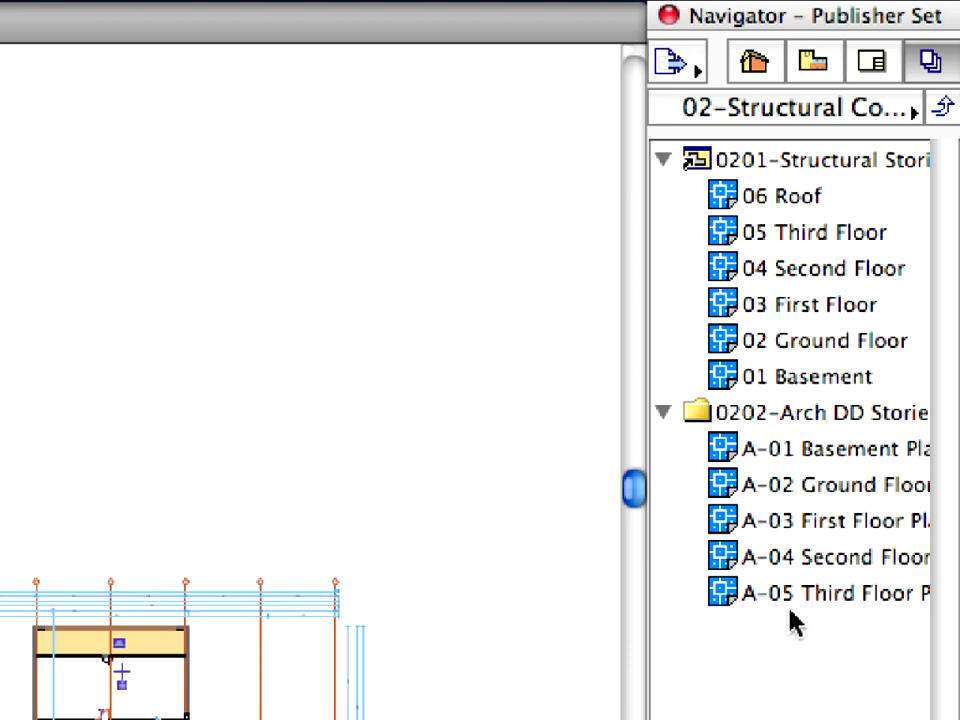
click(808, 270)
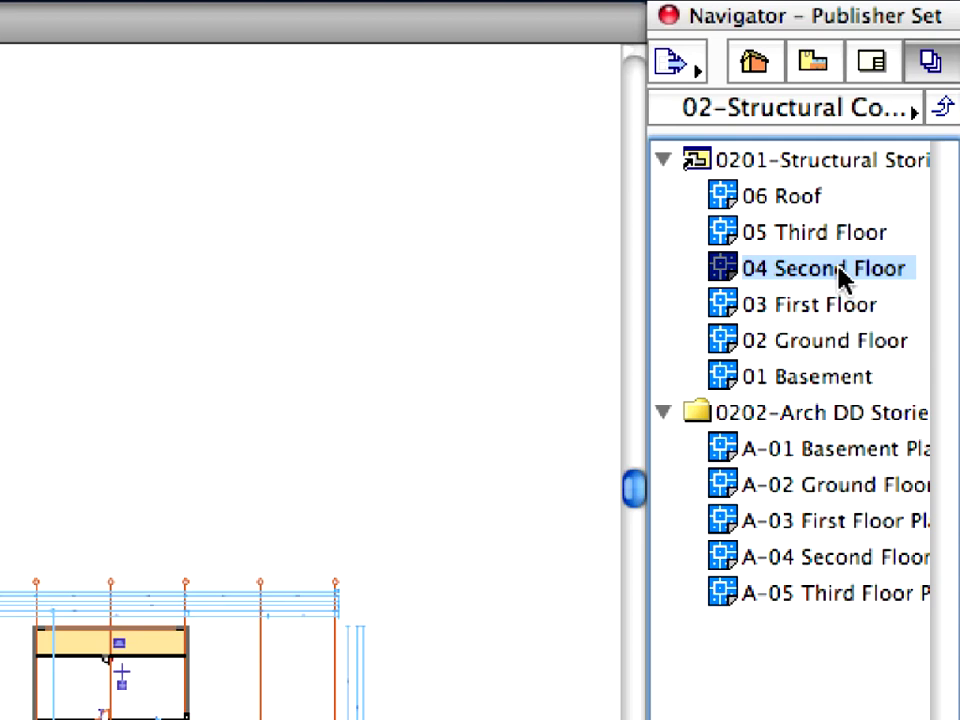
click(838, 277)
click(724, 270)
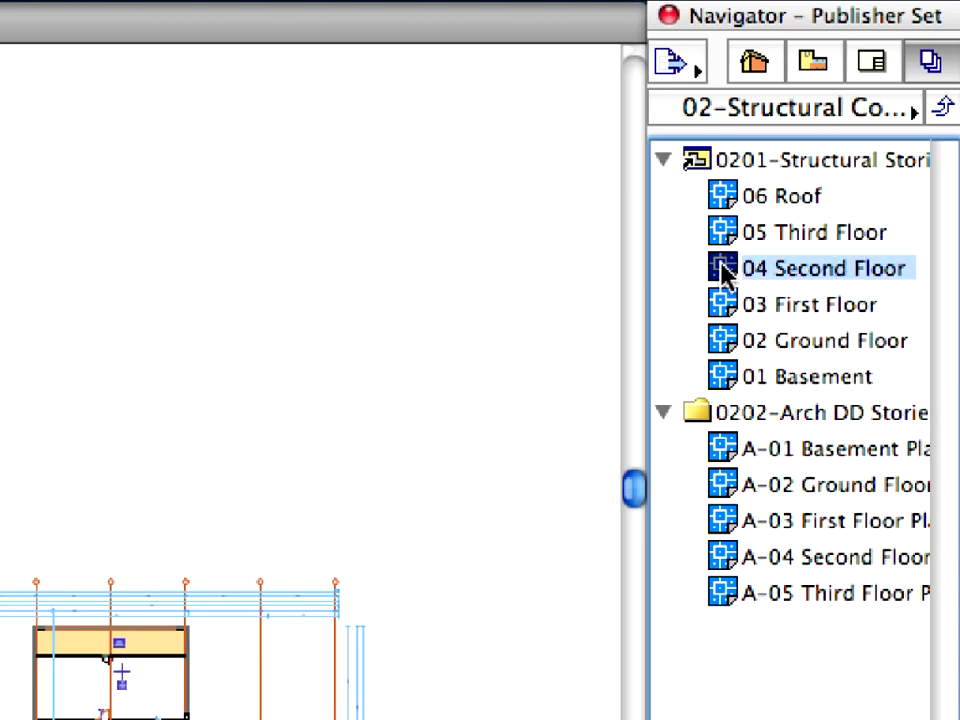
double_click(724, 270)
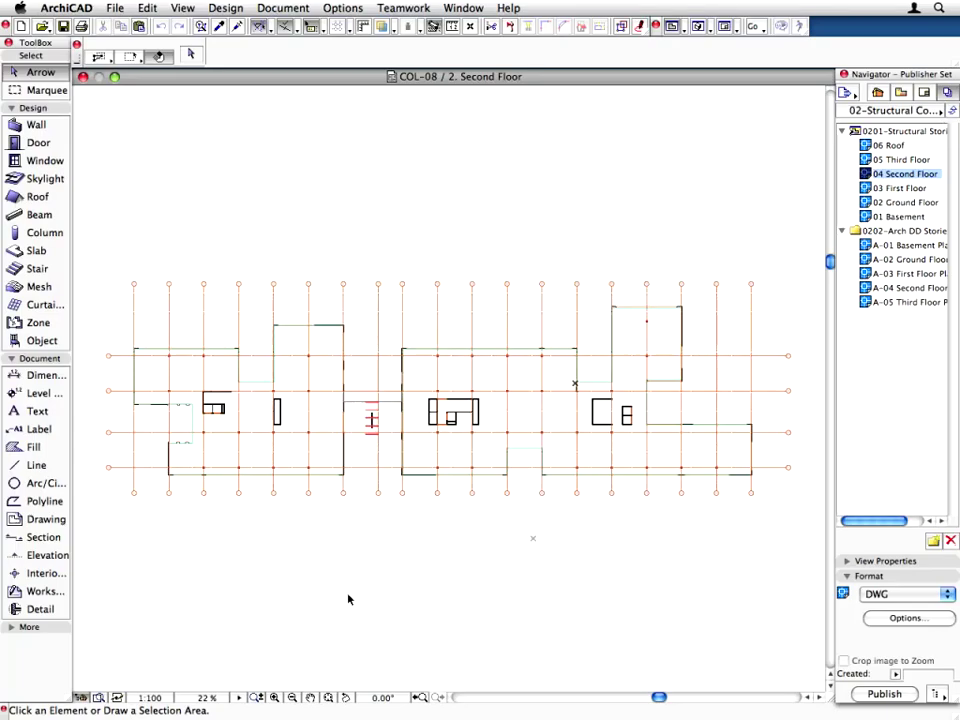
scroll(349, 600, up, 3)
middle_drag(746, 514, 161, 497)
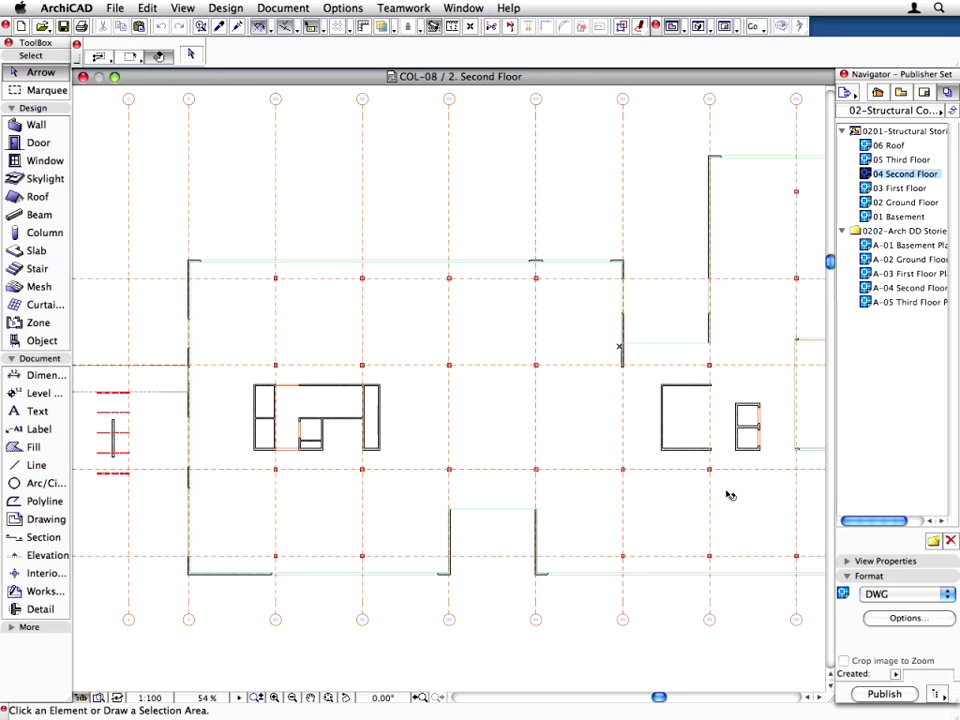
middle_drag(731, 497, 420, 491)
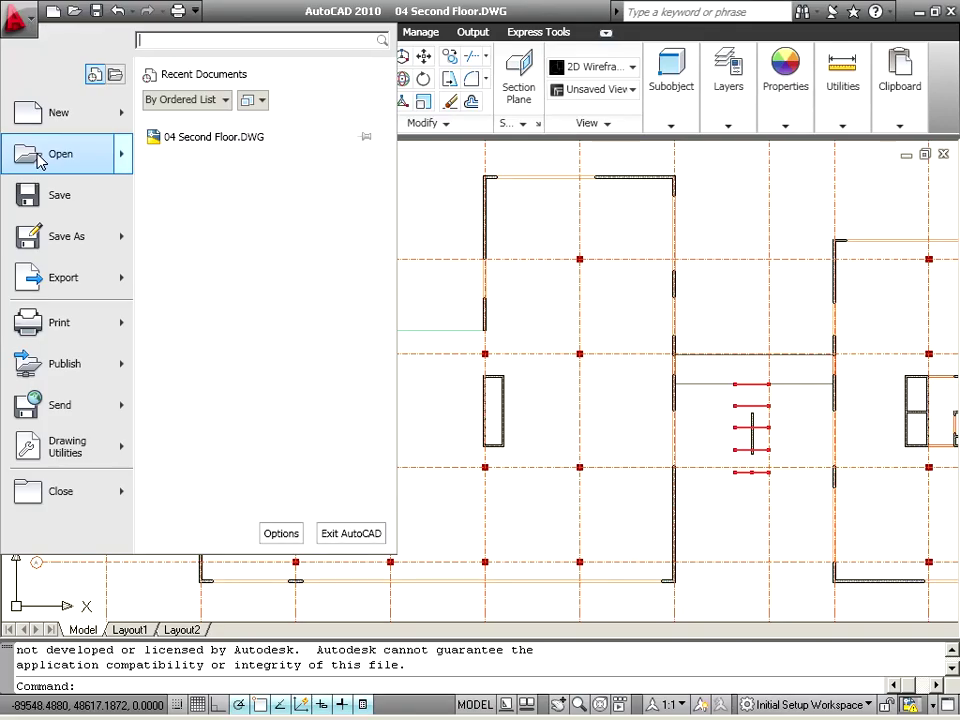
Step: Open 0202-Arch DD Stories.dwg from the Step 1 - DWG Export folder in AutoCAD 2010
mouse_move(38, 161)
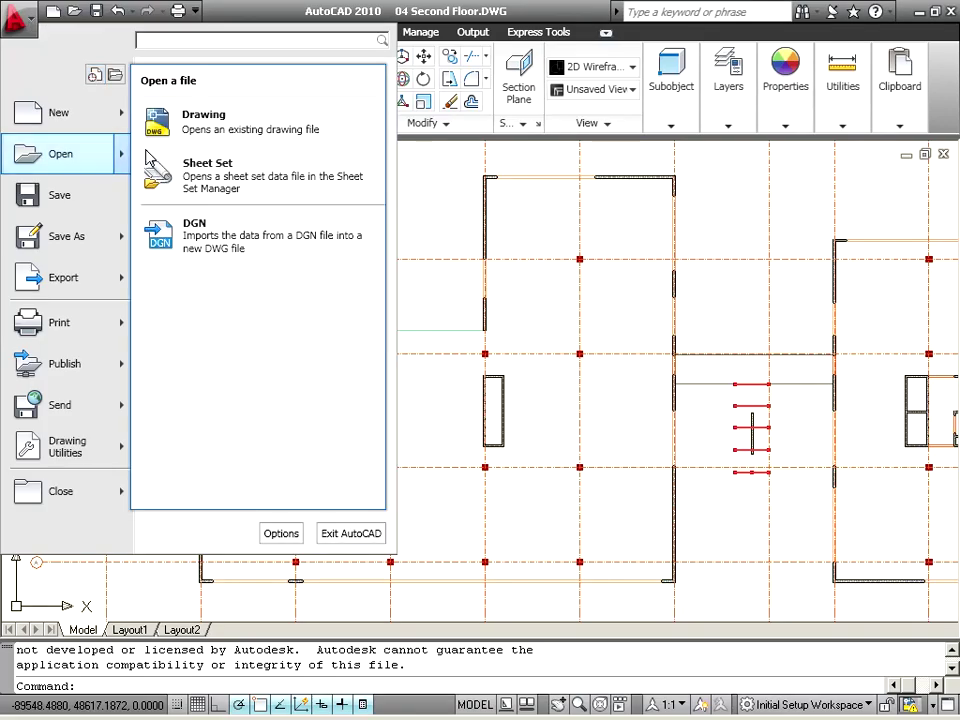
click(335, 136)
click(528, 186)
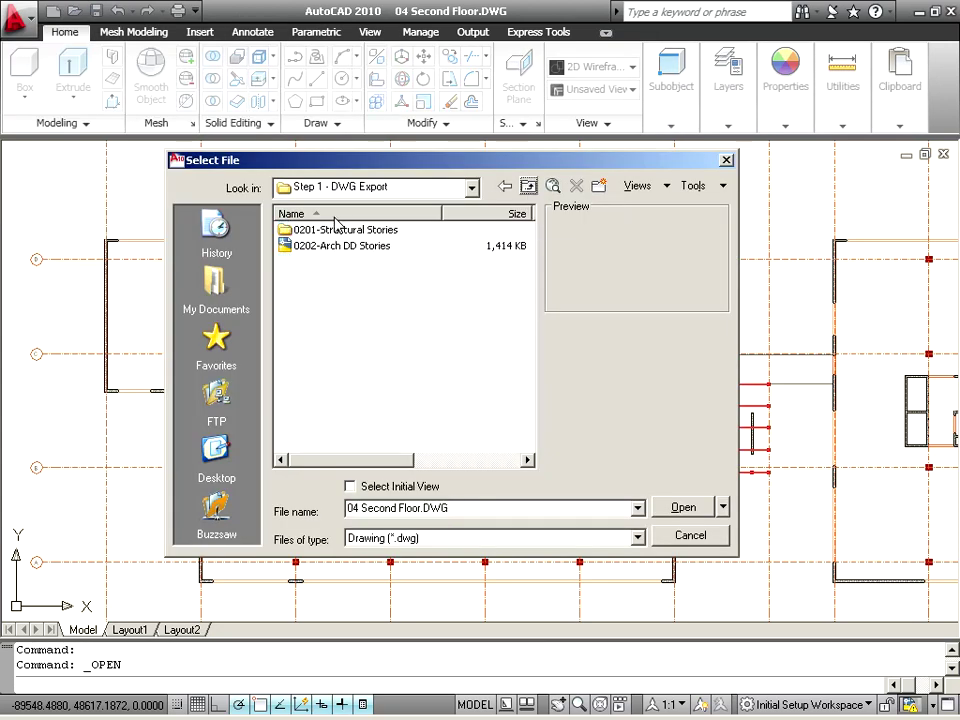
click(320, 249)
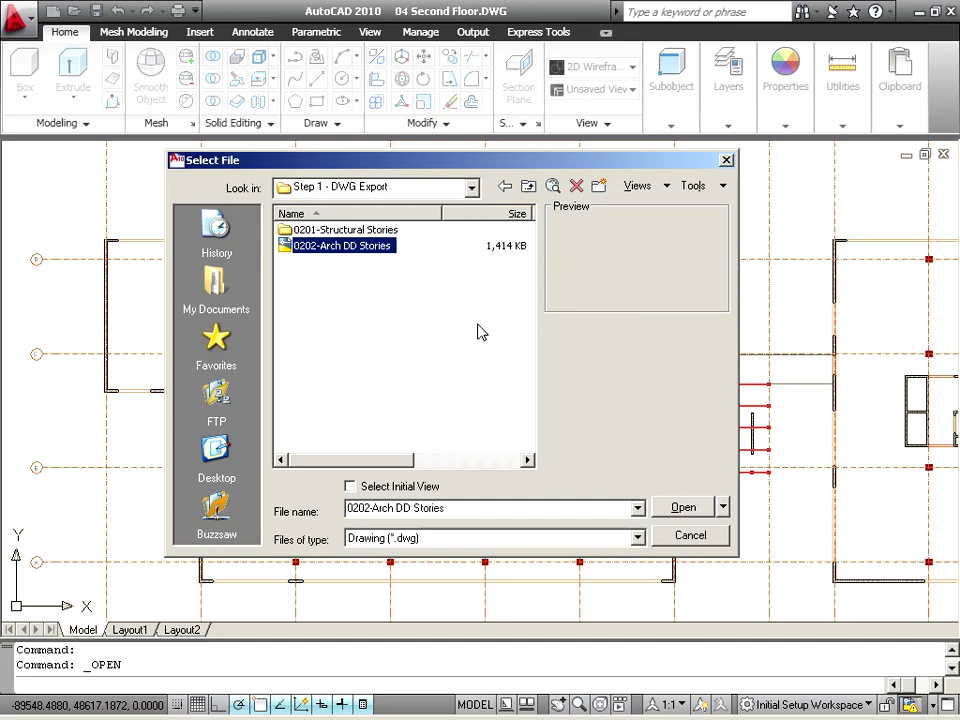
click(684, 508)
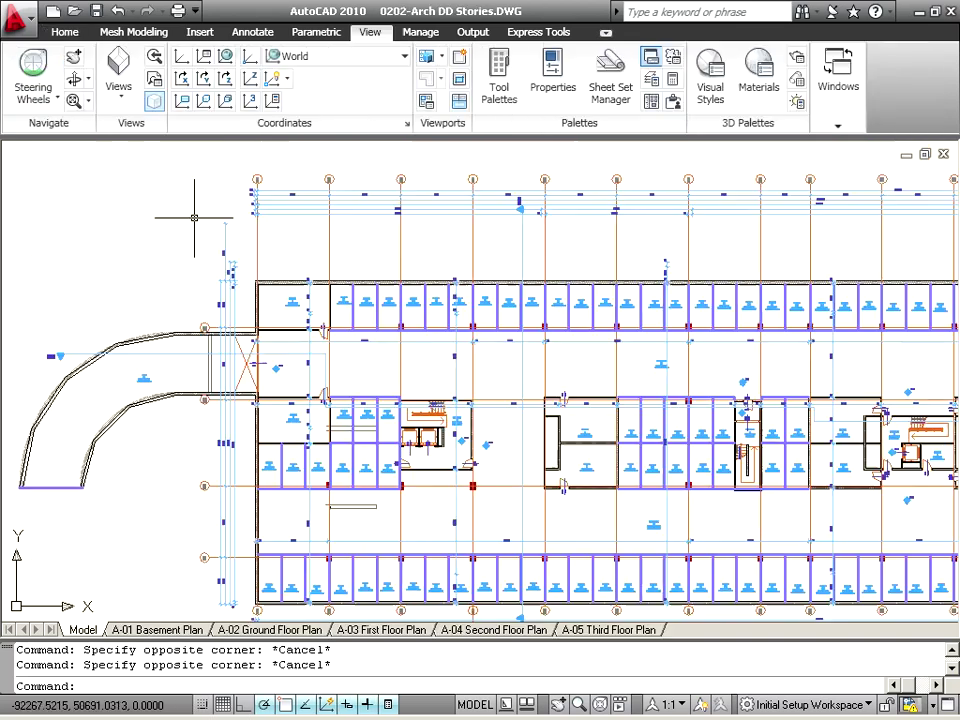
Step: Zoom to extents to see all five floor plans, then show the A-01 Basement Plan layout
click(75, 102)
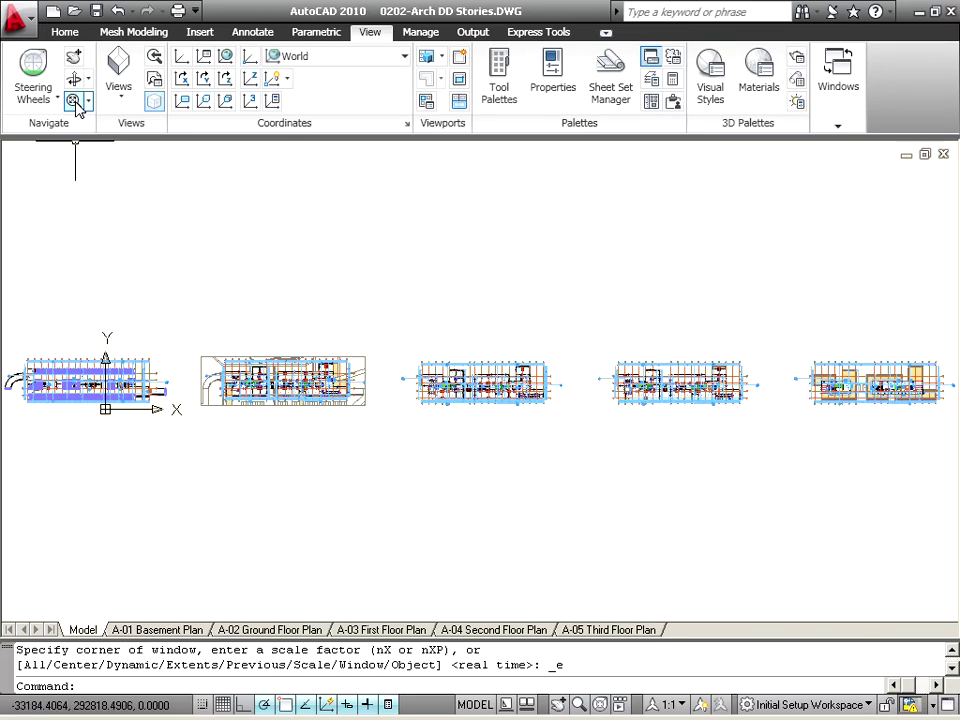
click(185, 630)
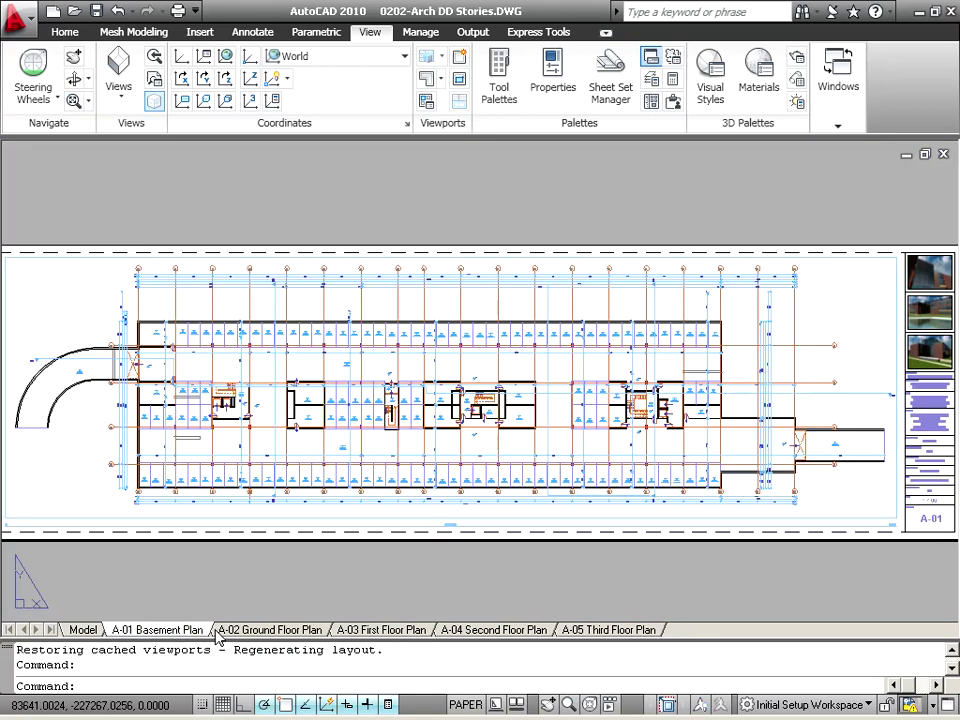